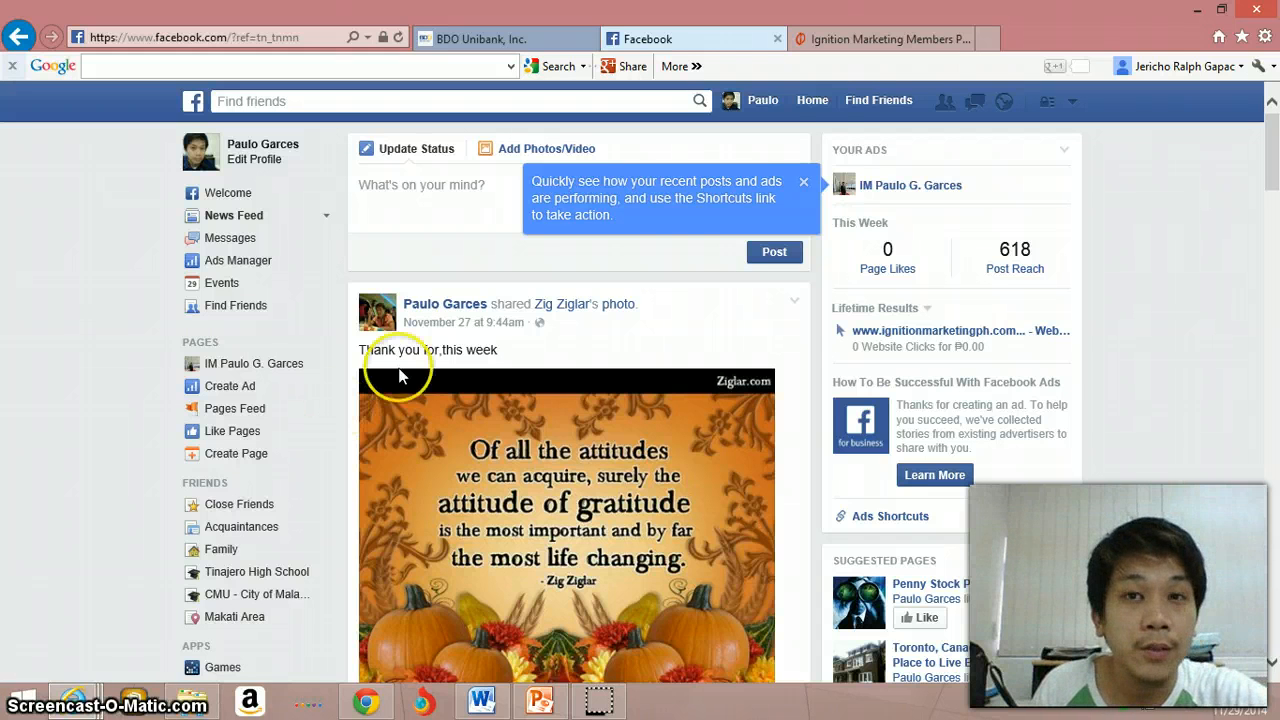
# Dismiss the Shortcuts tip about how recent posts and ads are performing.
pyautogui.click(805, 180)
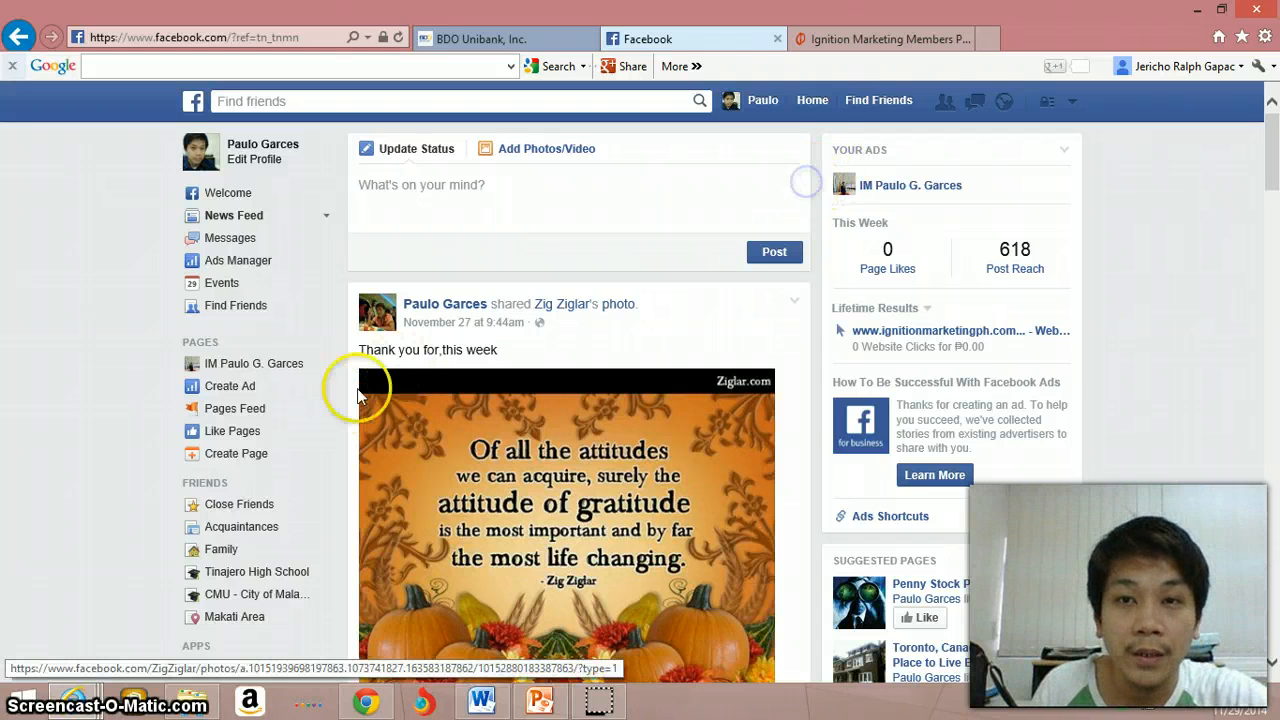
# Go to facebook.com/ads and choose the 'Send people to your website' campaign objective.
pyautogui.click(262, 388)
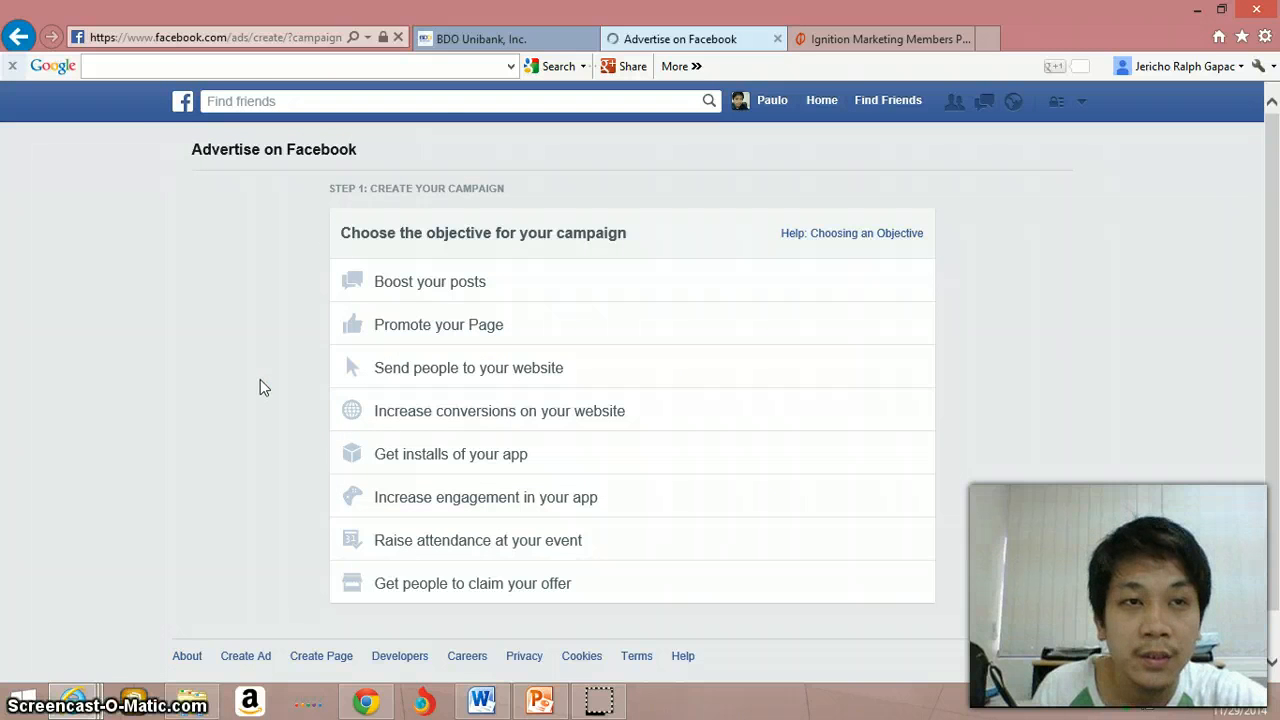
pyautogui.click(236, 37)
pyautogui.write('fac')
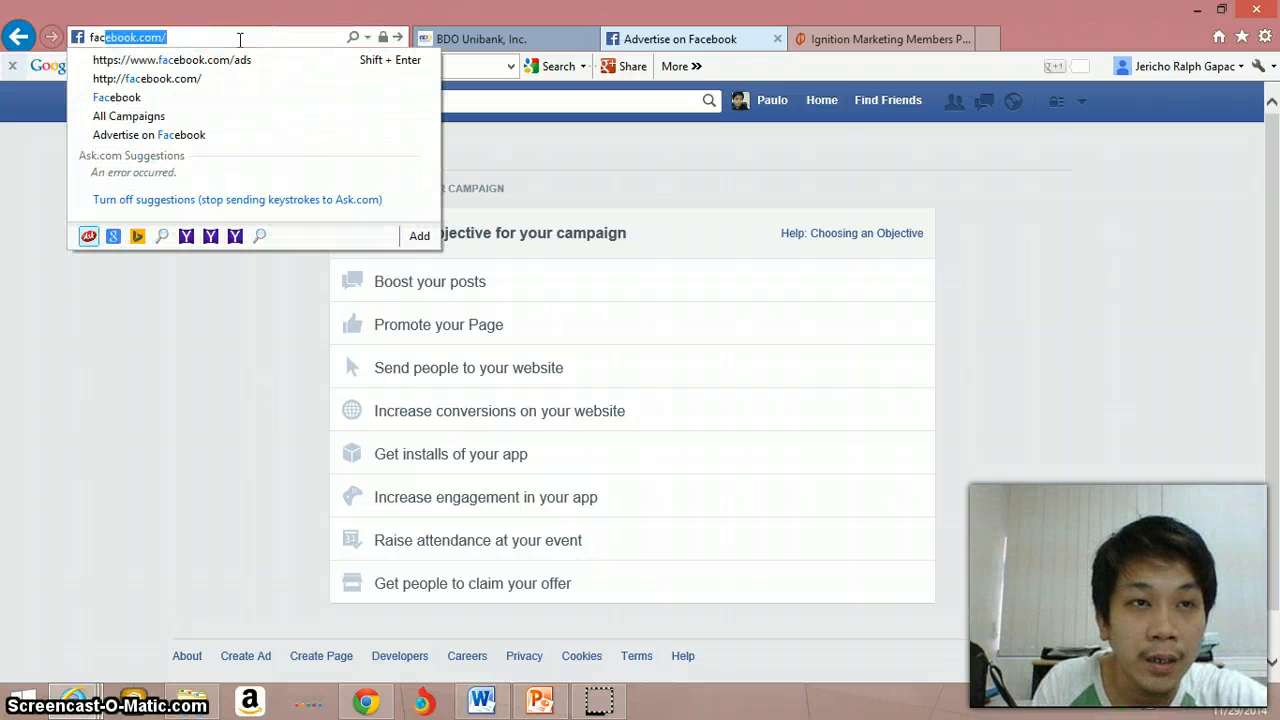
pyautogui.press('Down')
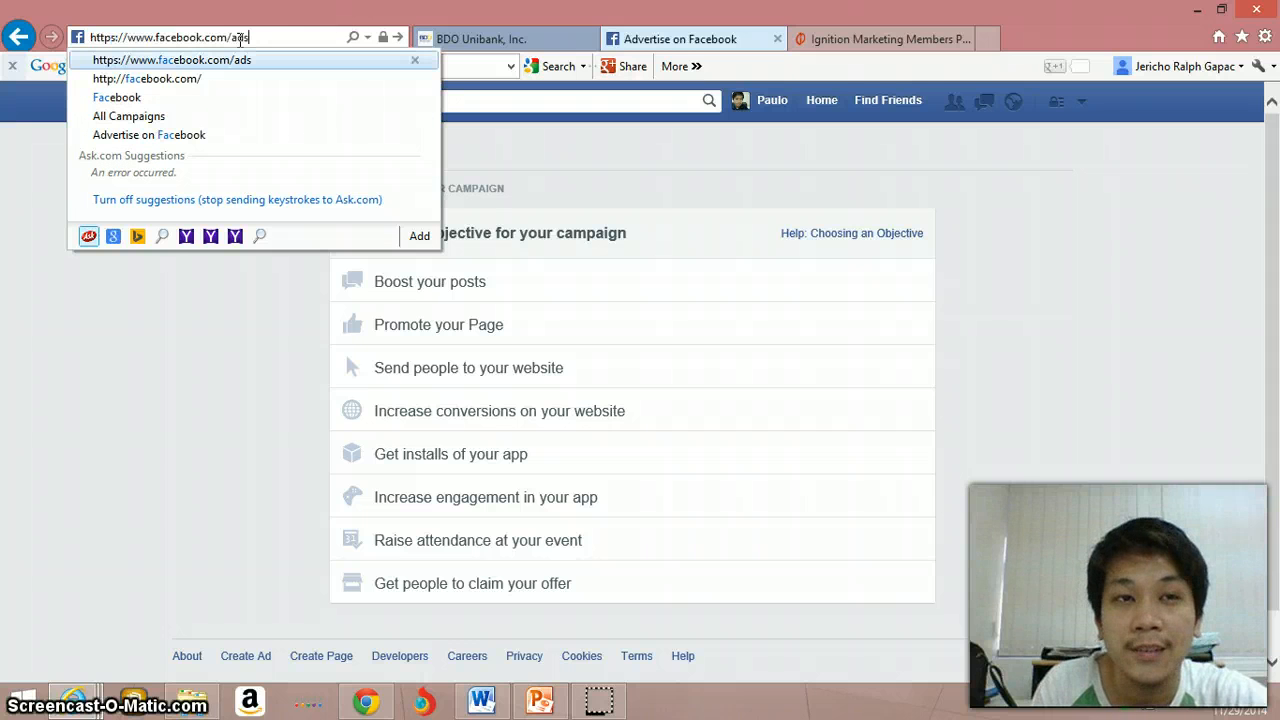
pyautogui.click(1024, 277)
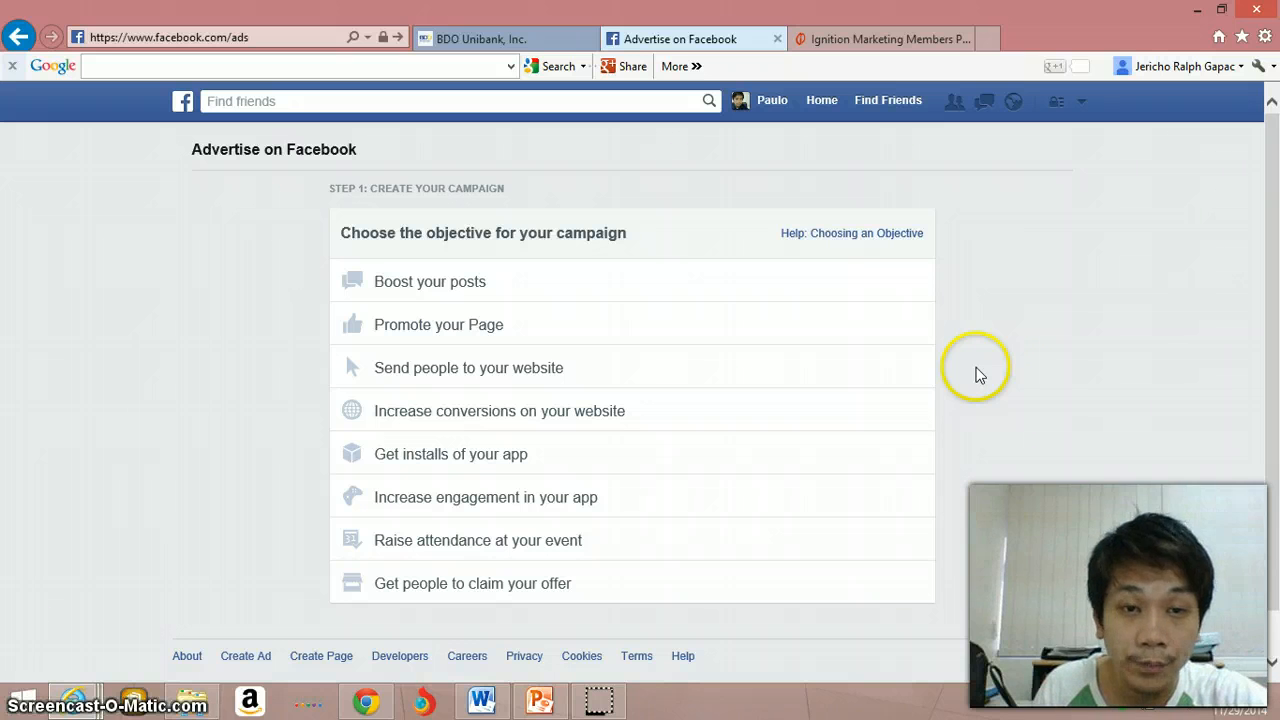
pyautogui.moveTo(543, 368)
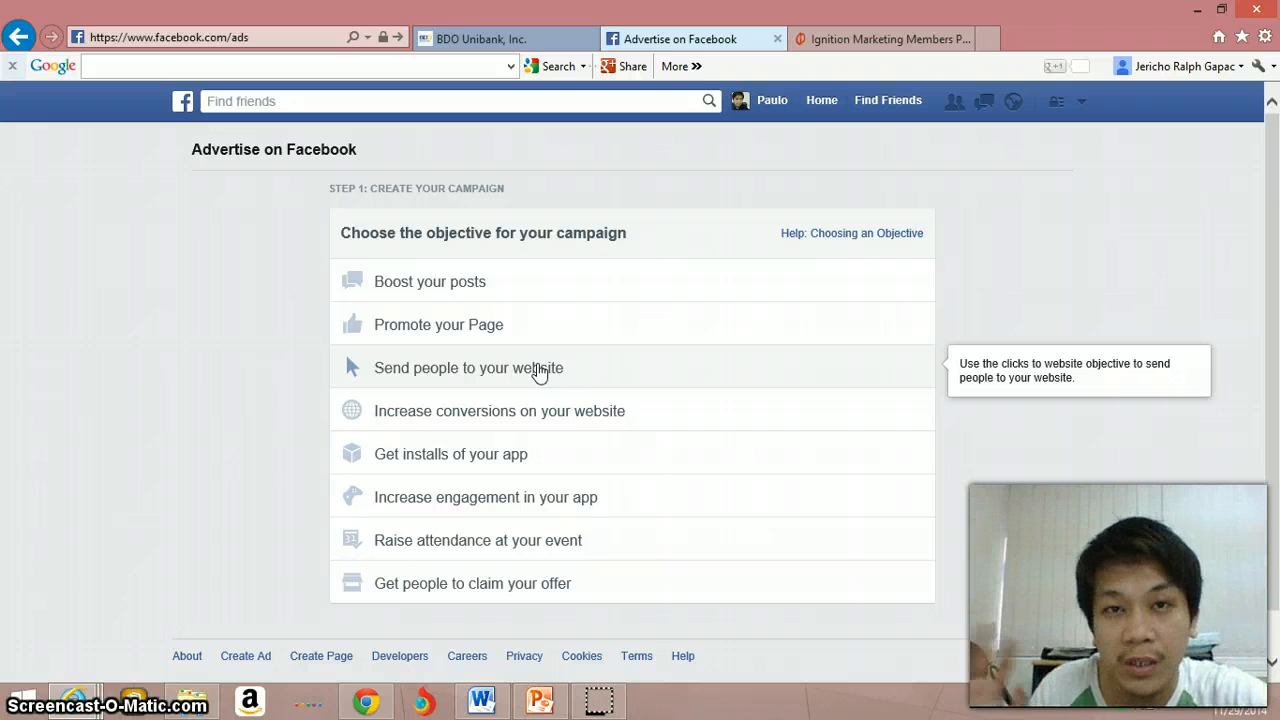
pyautogui.click(539, 370)
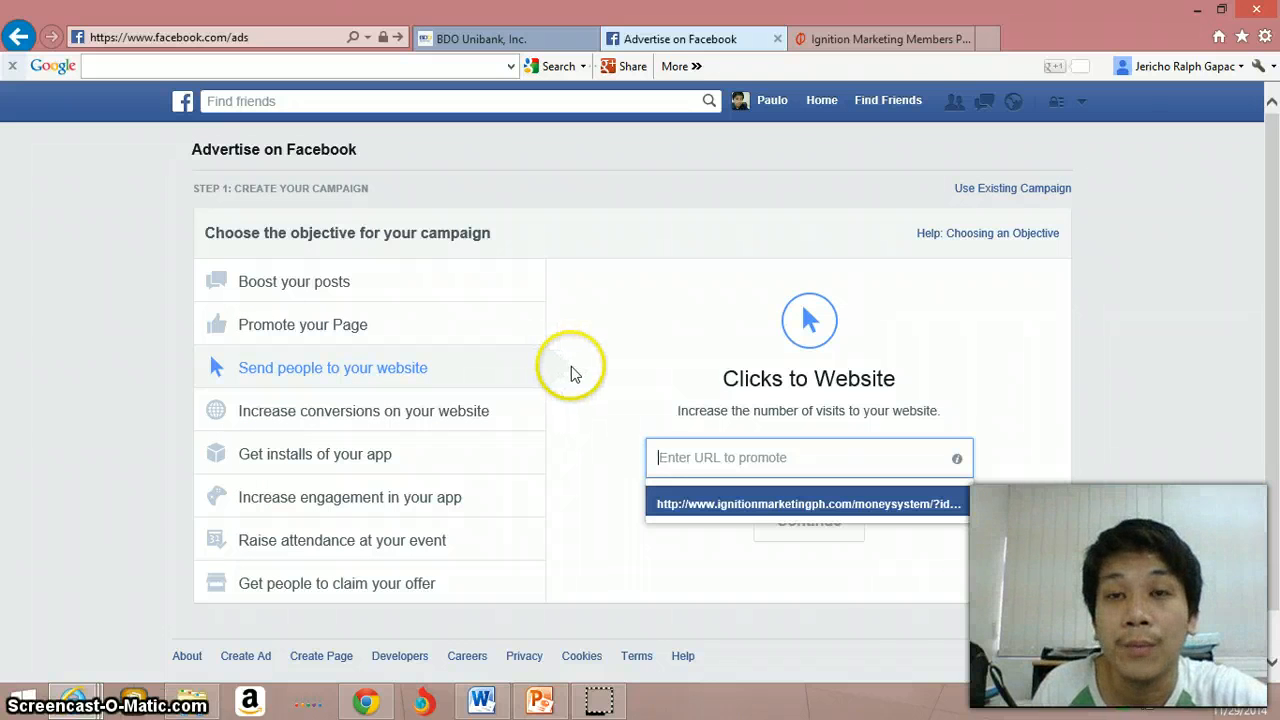
# Focus the 'URL to promote' field, then switch to the Ignition Marketing Members tab.
pyautogui.click(714, 466)
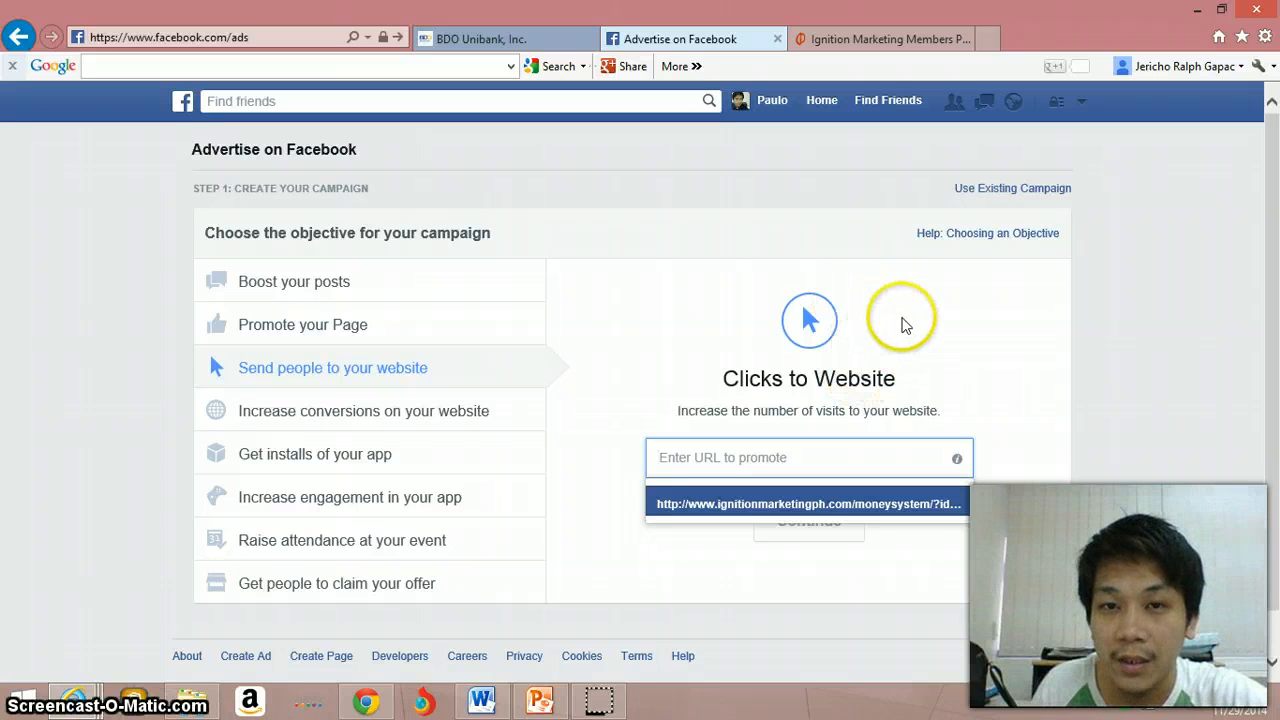
pyautogui.click(739, 457)
pyautogui.click(863, 35)
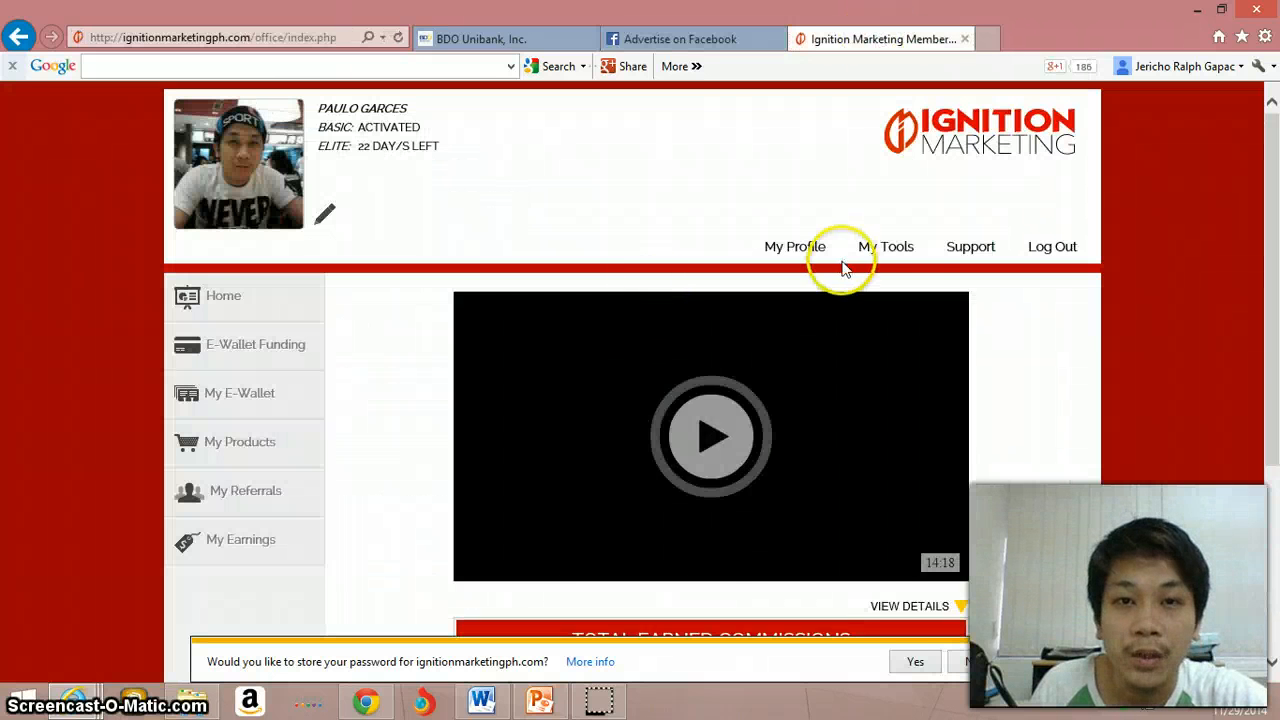
# Copy the Sign Up 2 referral link from My Tools and paste it as Facebook's promoted URL.
pyautogui.click(890, 250)
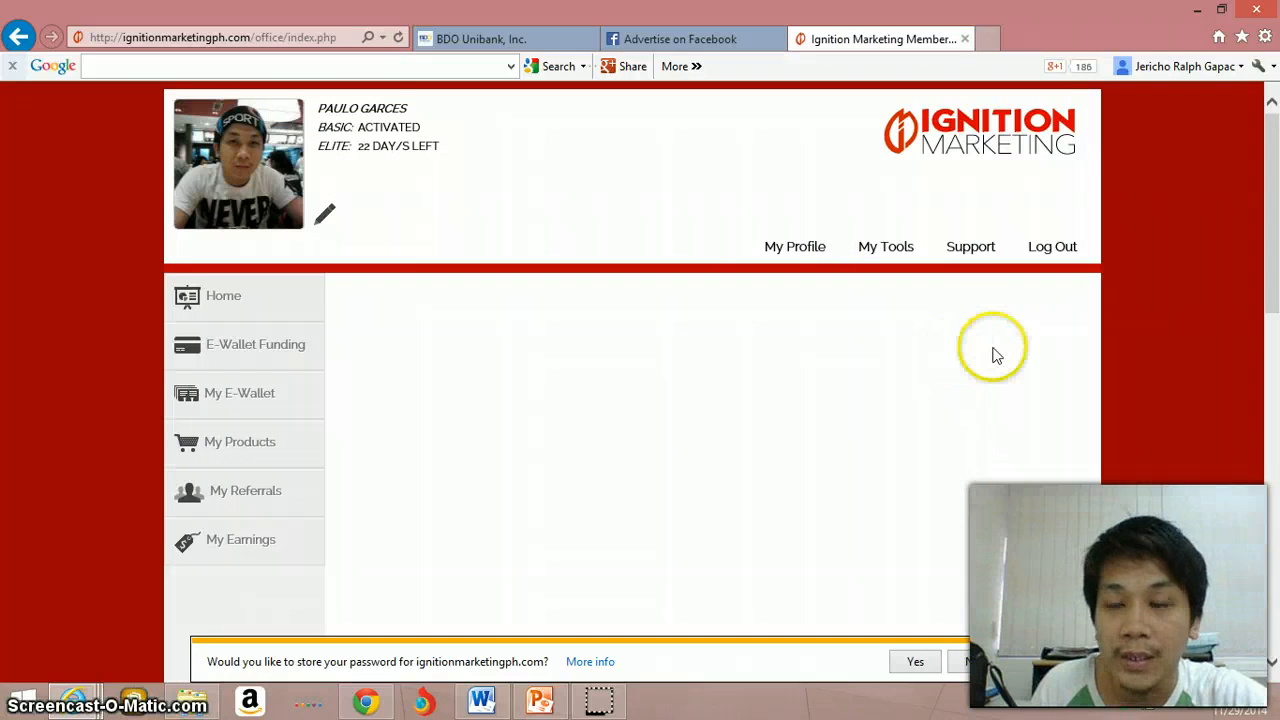
pyautogui.scroll(-1, 995, 354)
pyautogui.scroll(-5, 996, 354)
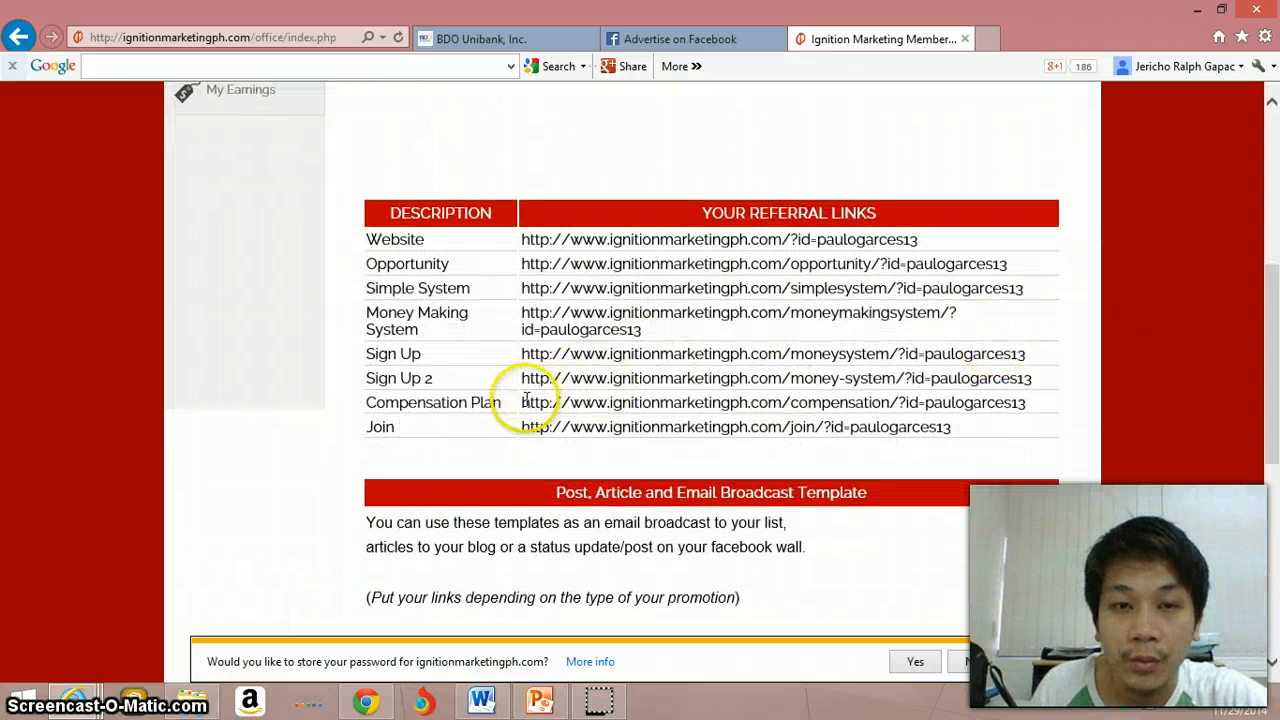
pyautogui.moveTo(522, 383); pyautogui.dragTo(1042, 383)
pyautogui.hotkey('ctrl', 'c')
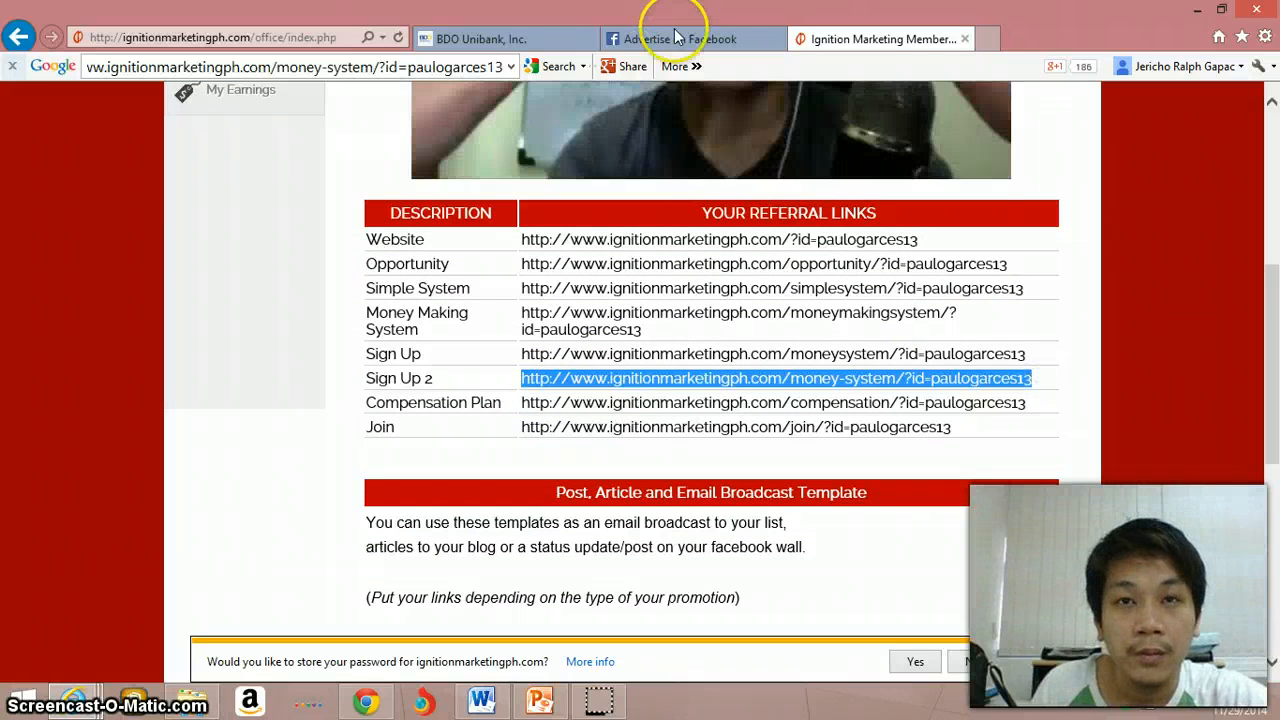
pyautogui.click(677, 40)
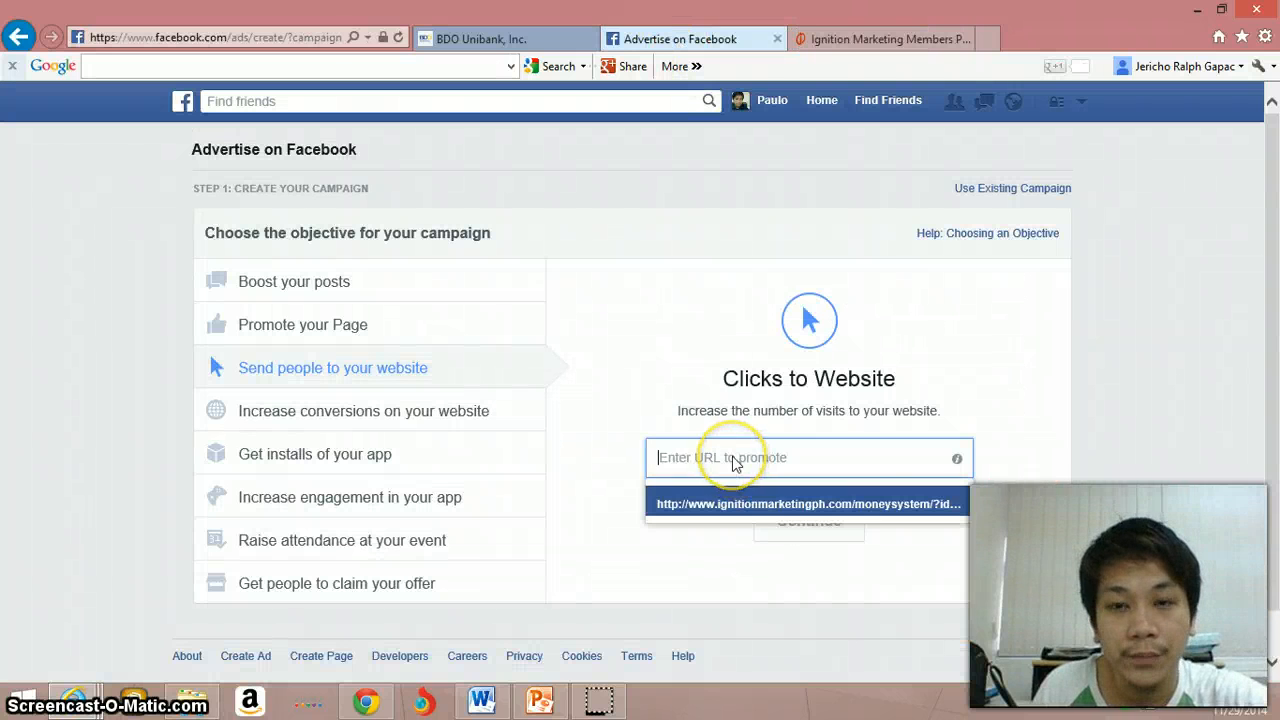
pyautogui.hotkey('ctrl', 'v')
# Load the pasted URL and rename the campaign to the owner's name followed by 'Ads'.
pyautogui.click(1034, 463)
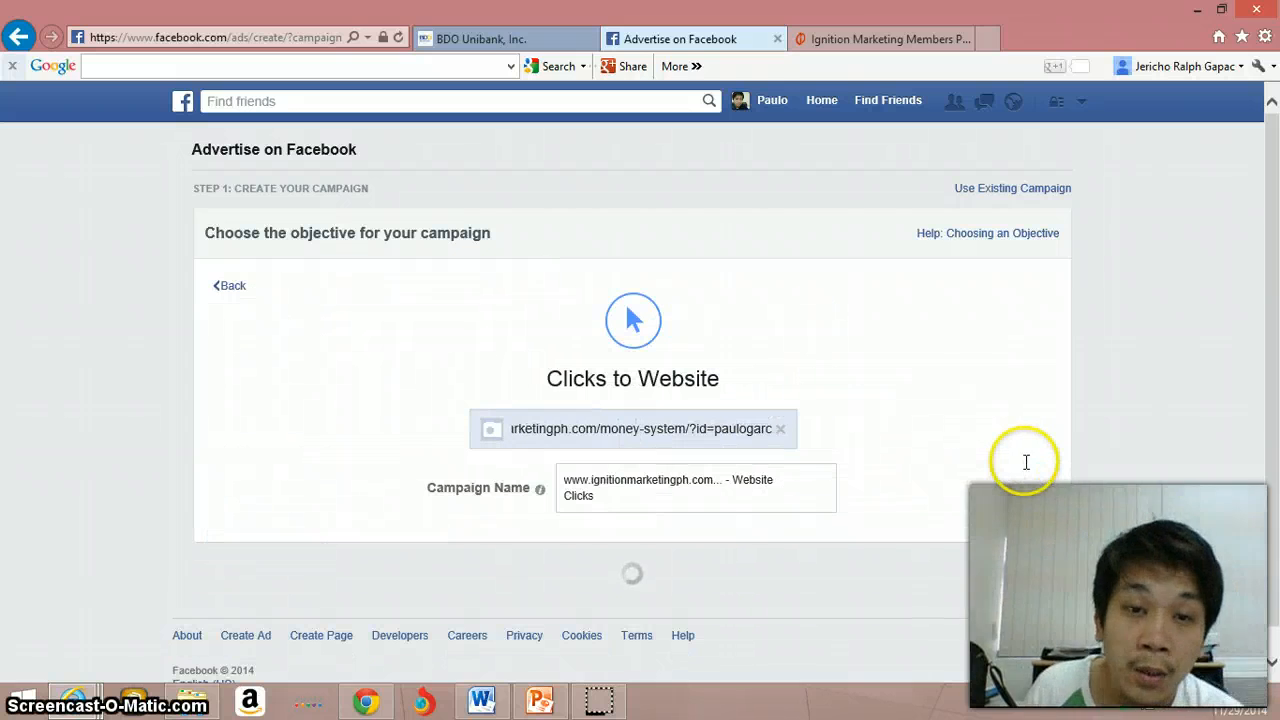
pyautogui.moveTo(565, 481); pyautogui.dragTo(675, 505)
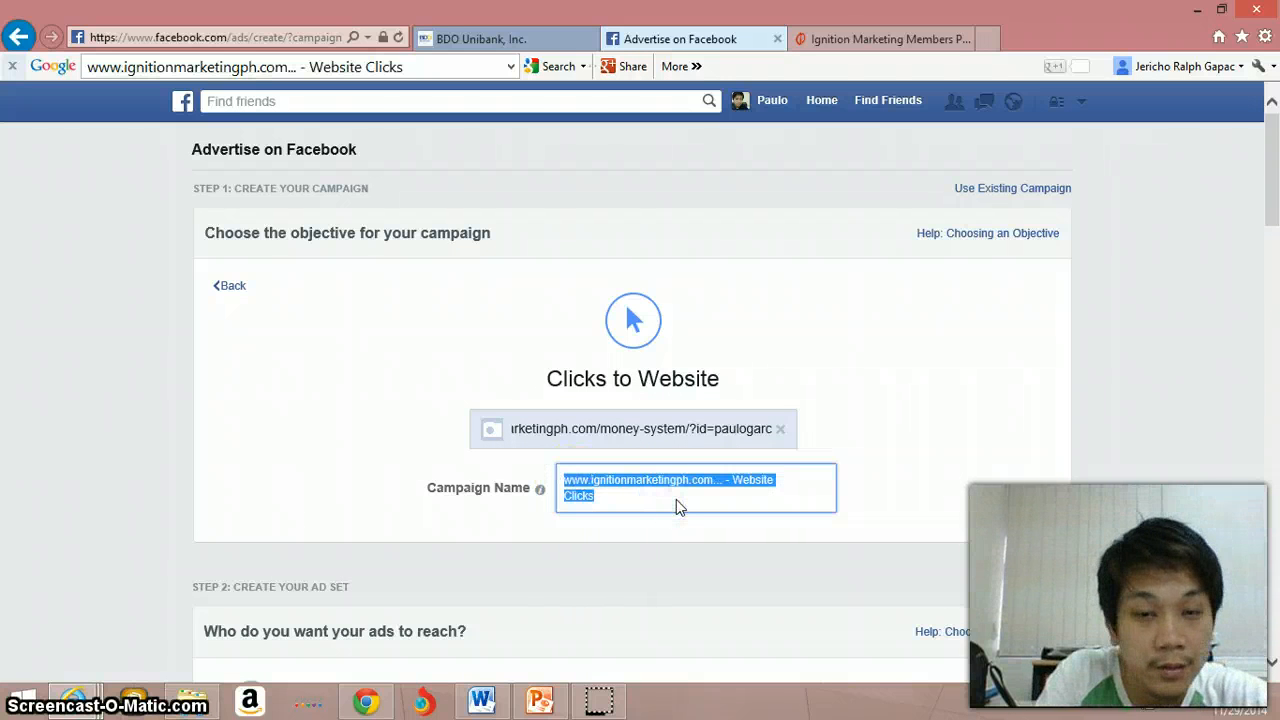
pyautogui.write('Paulo Garces')
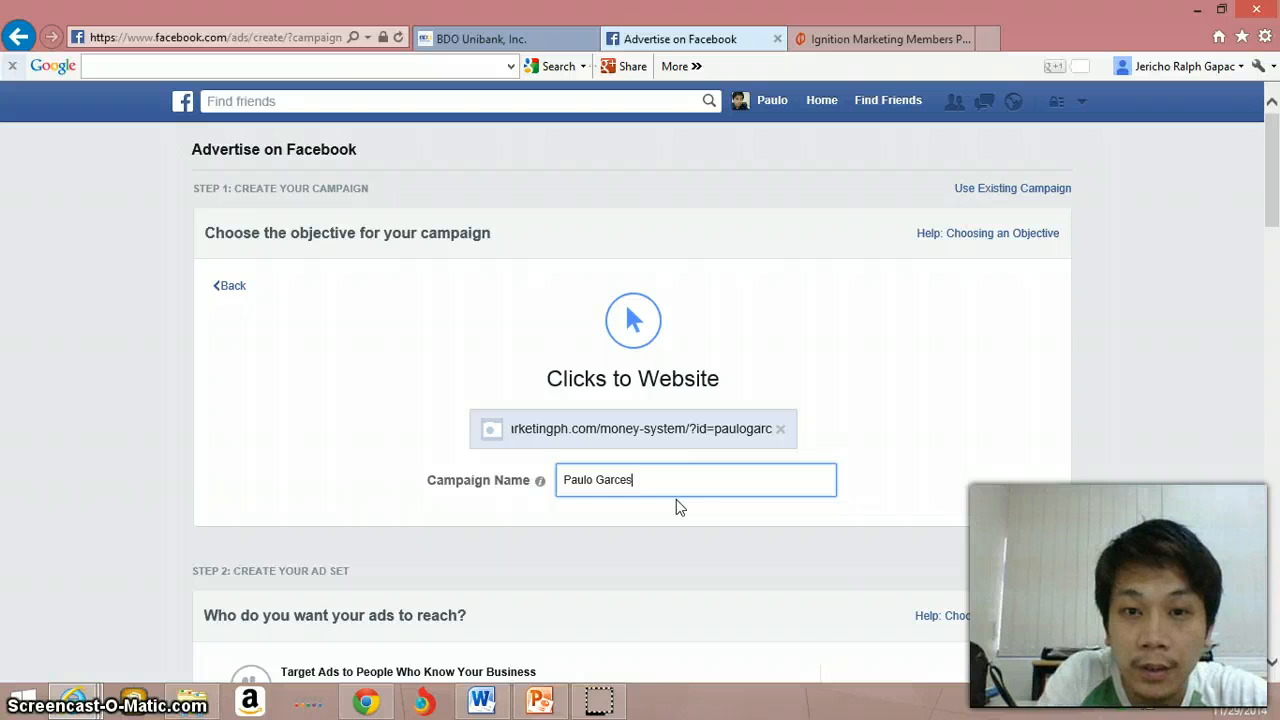
pyautogui.write(' Ads')
pyautogui.click(991, 440)
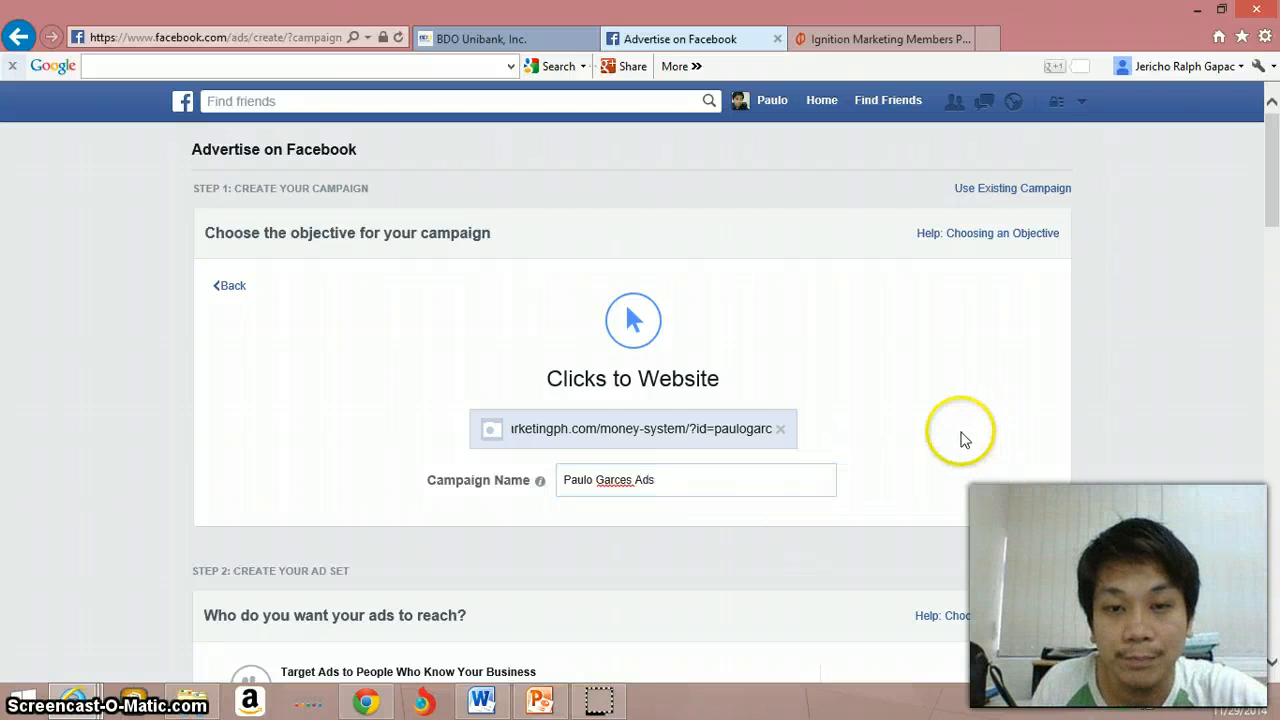
pyautogui.scroll(-1, 960, 436)
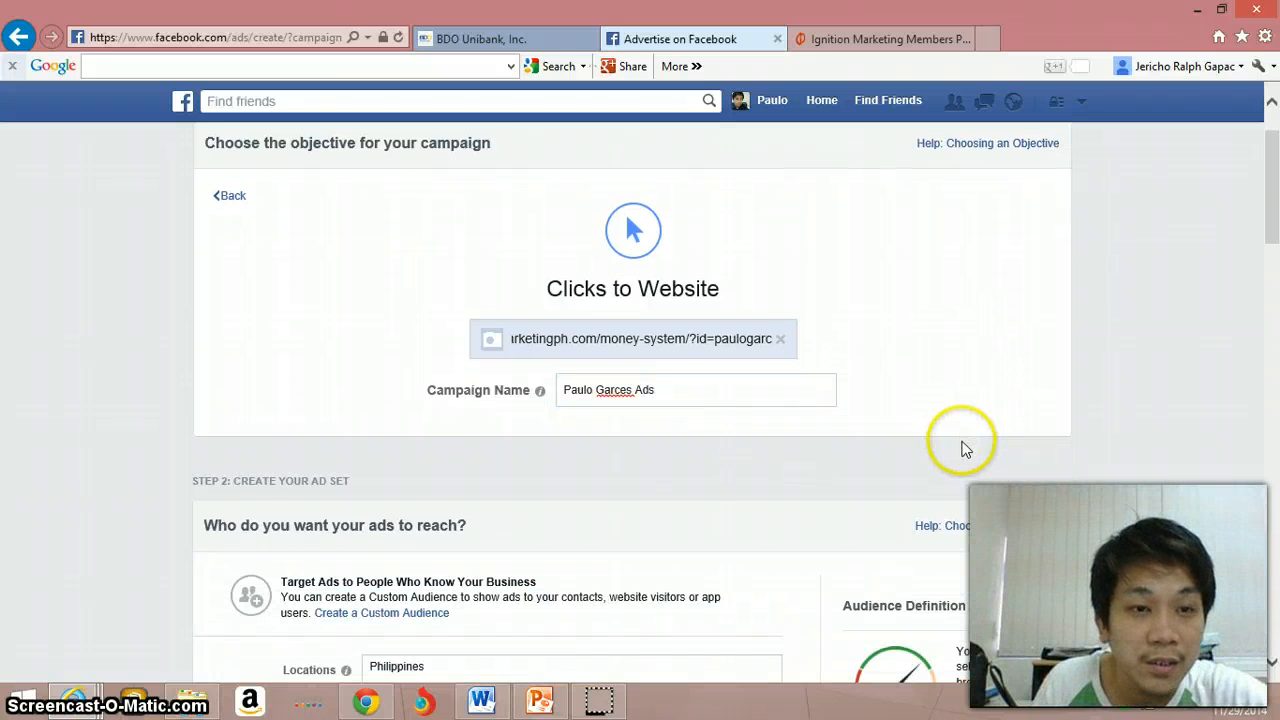
pyautogui.scroll(-2, 937, 463)
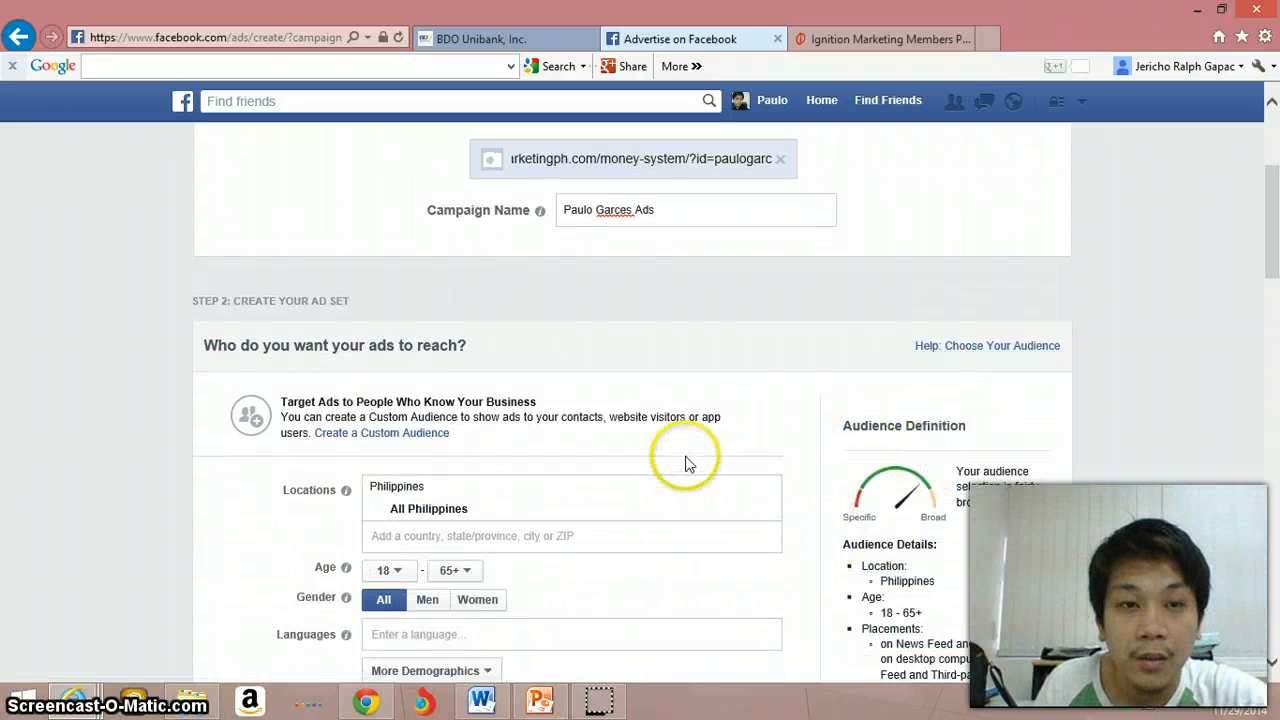
pyautogui.scroll(-3, 697, 428)
pyautogui.scroll(1, 694, 429)
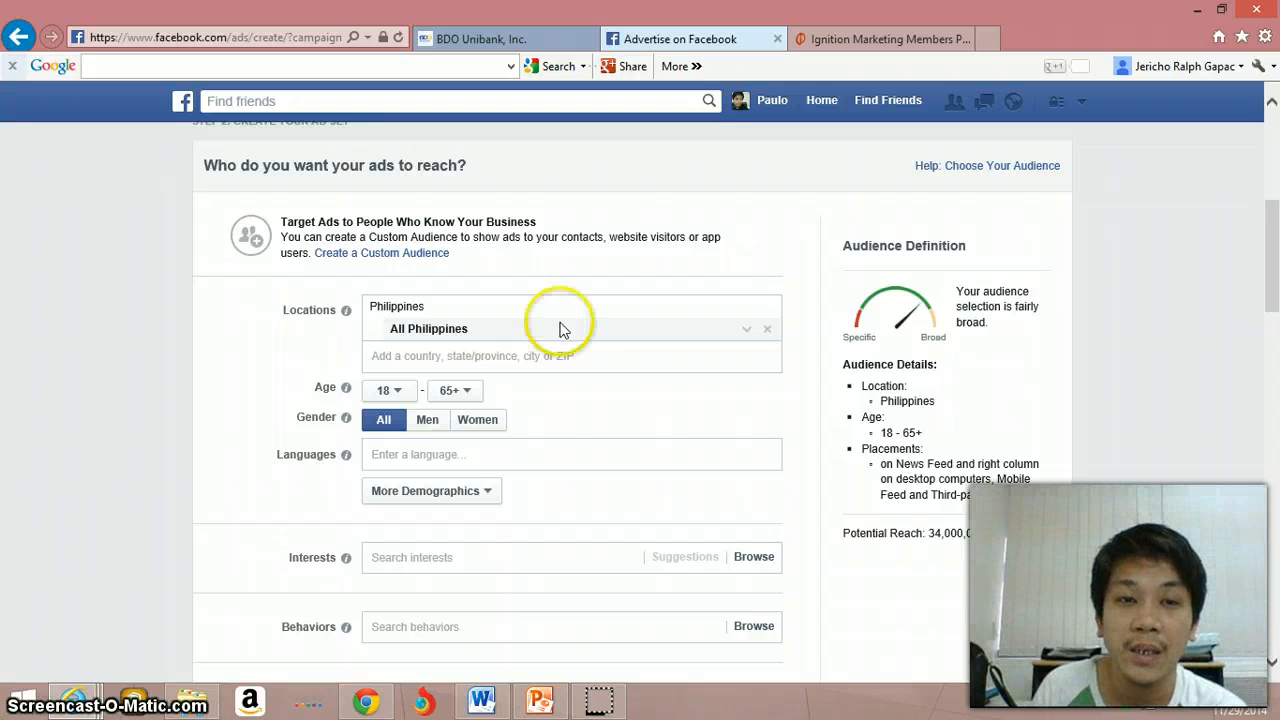
# Add Singapore as a target location, then remove it again.
pyautogui.click(563, 357)
pyautogui.write('sin')
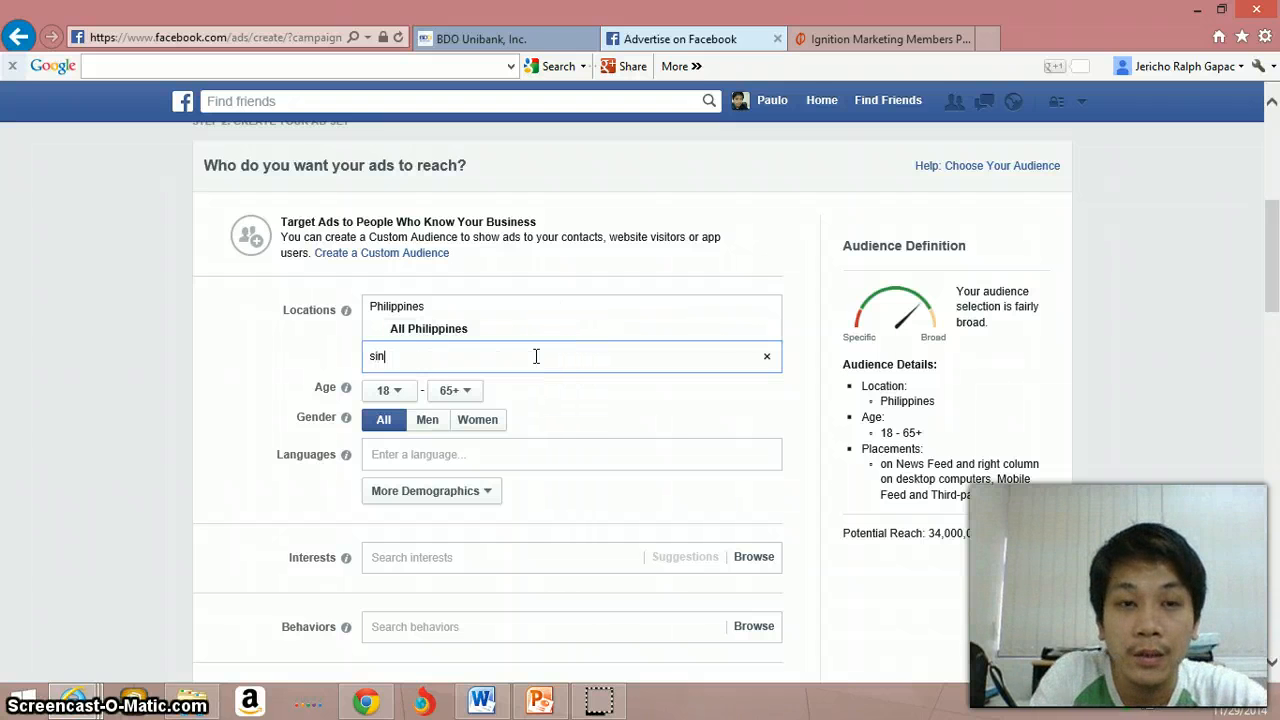
pyautogui.write('gapore')
pyautogui.press('Return')
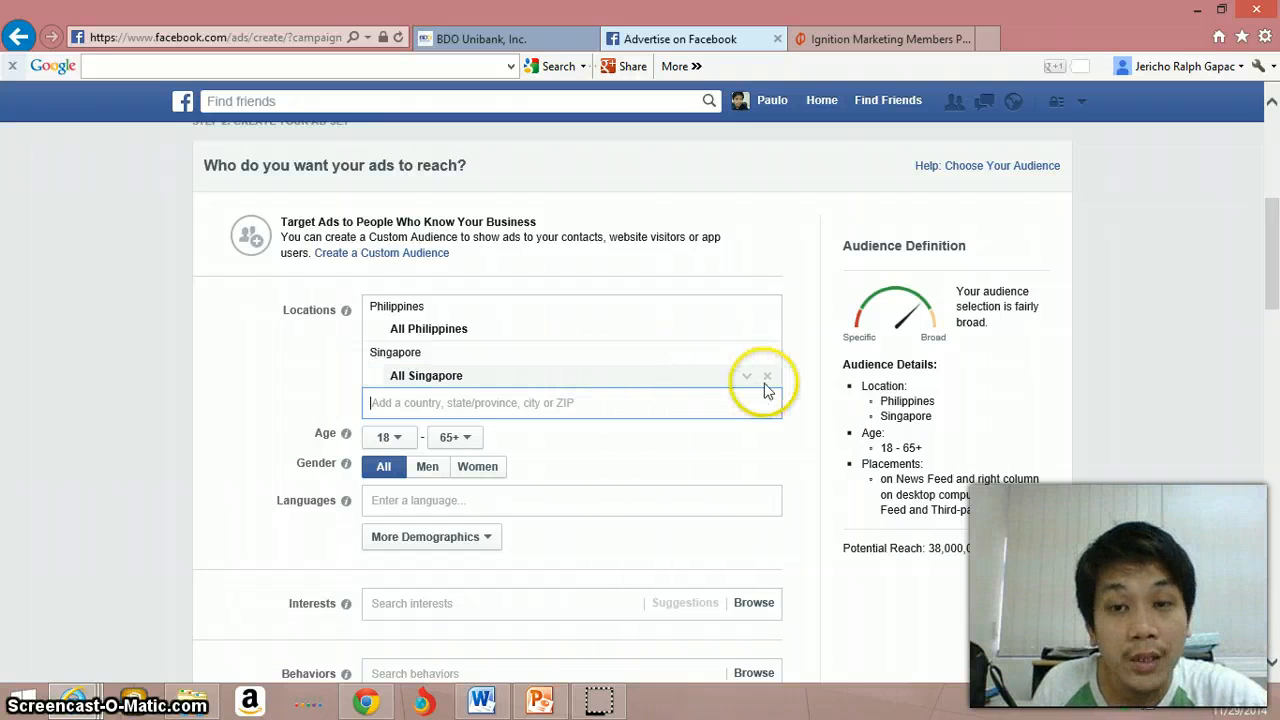
pyautogui.click(767, 376)
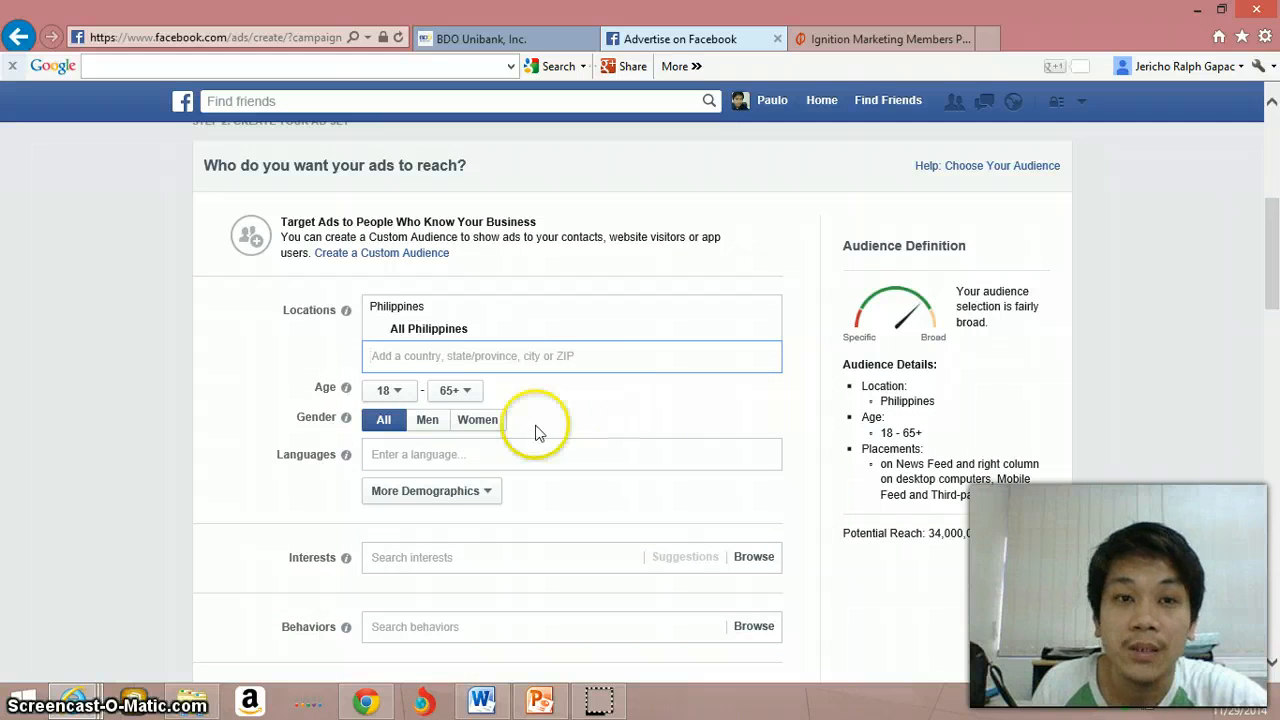
# Set the audience's minimum age to 21, leaving Philippines ages 21–65+.
pyautogui.click(403, 397)
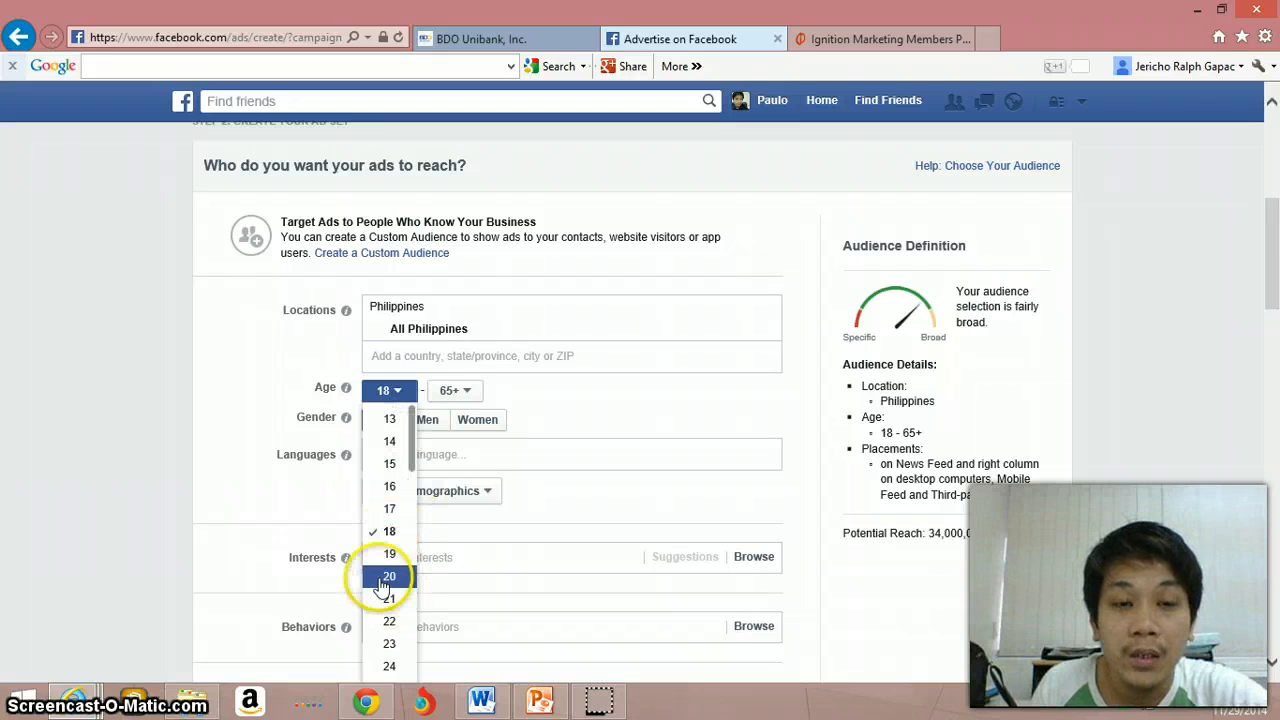
pyautogui.click(389, 600)
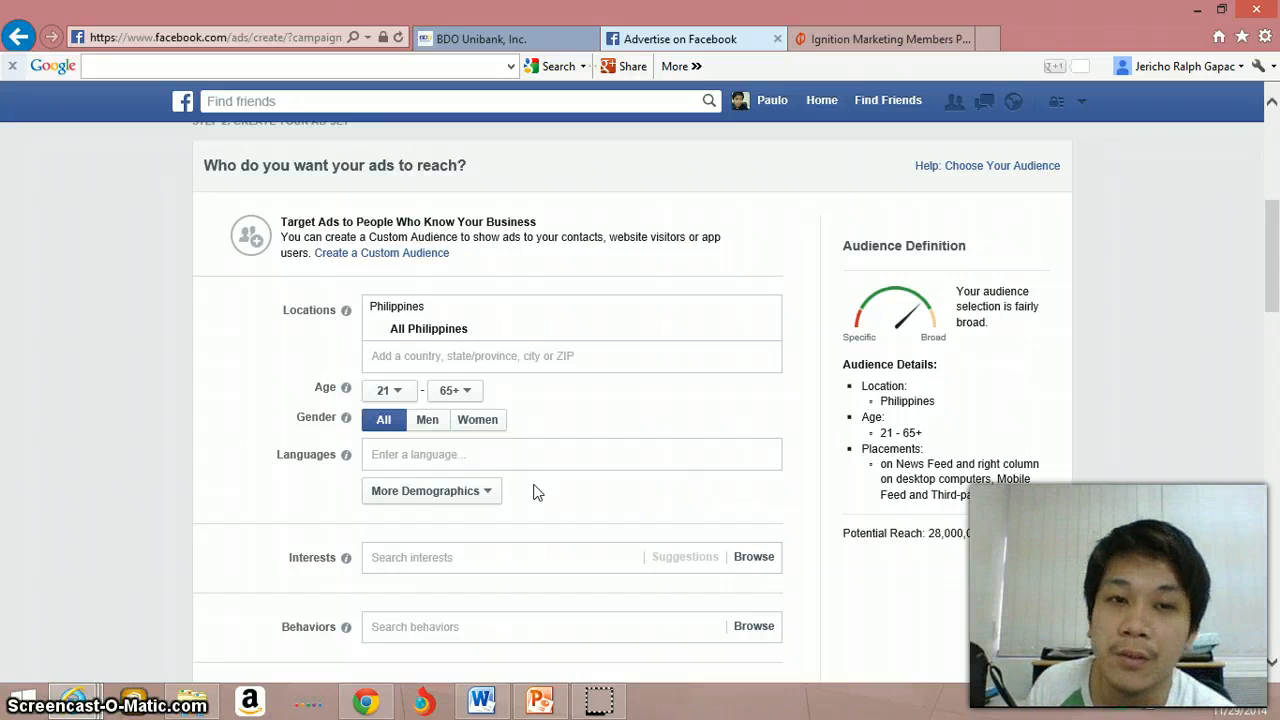
pyautogui.click(409, 456)
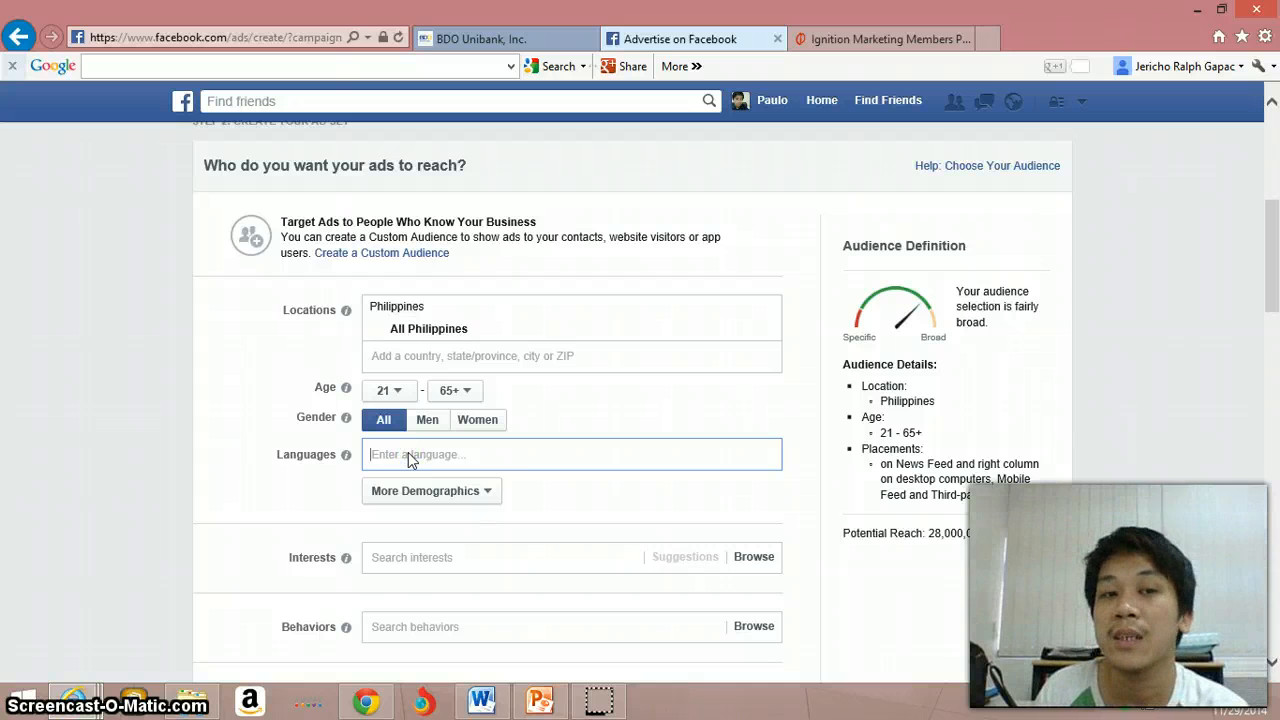
# Search 'robert ki' and add Robert Kiyosaki as a targeted interest.
pyautogui.scroll(-3, 509, 466)
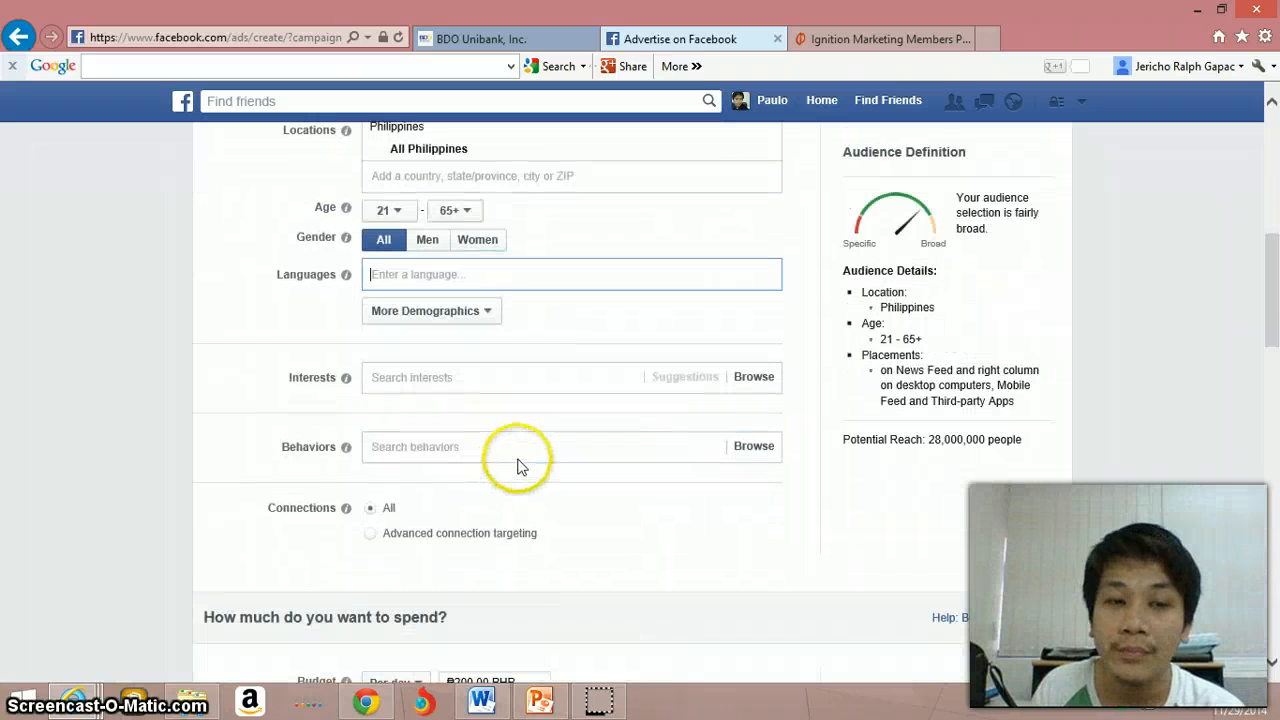
pyautogui.click(480, 377)
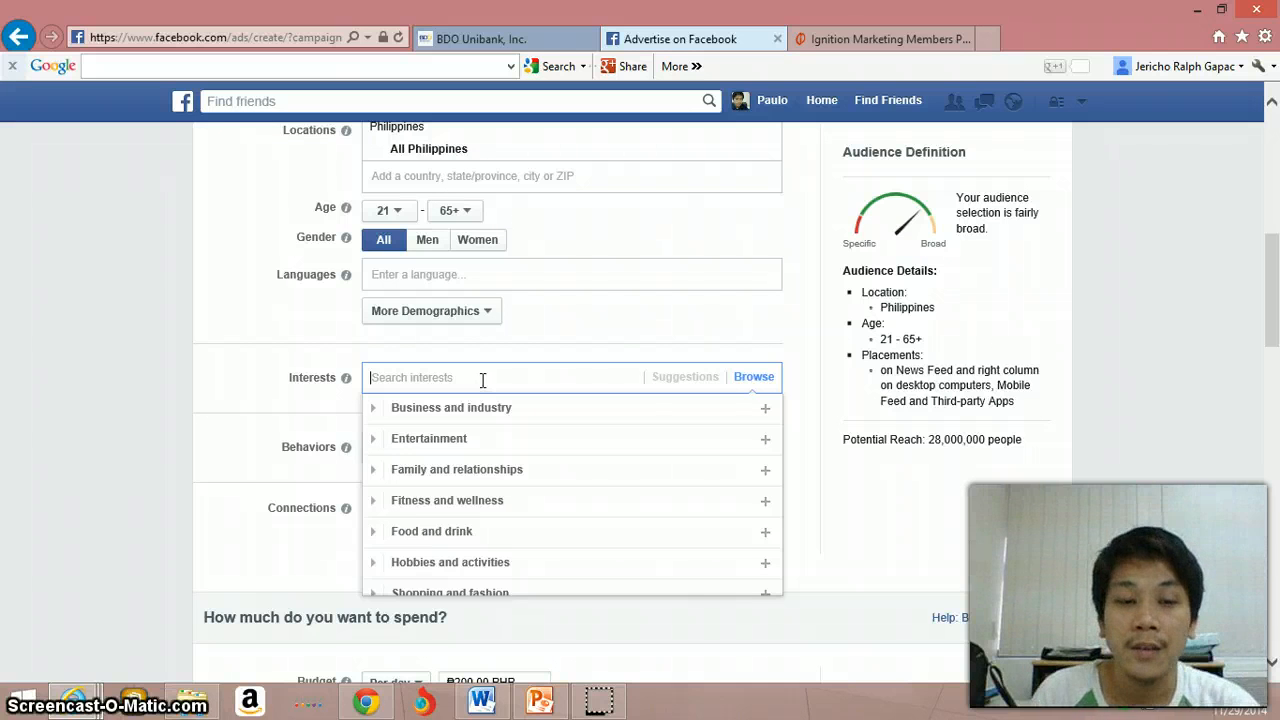
pyautogui.write('robert ki')
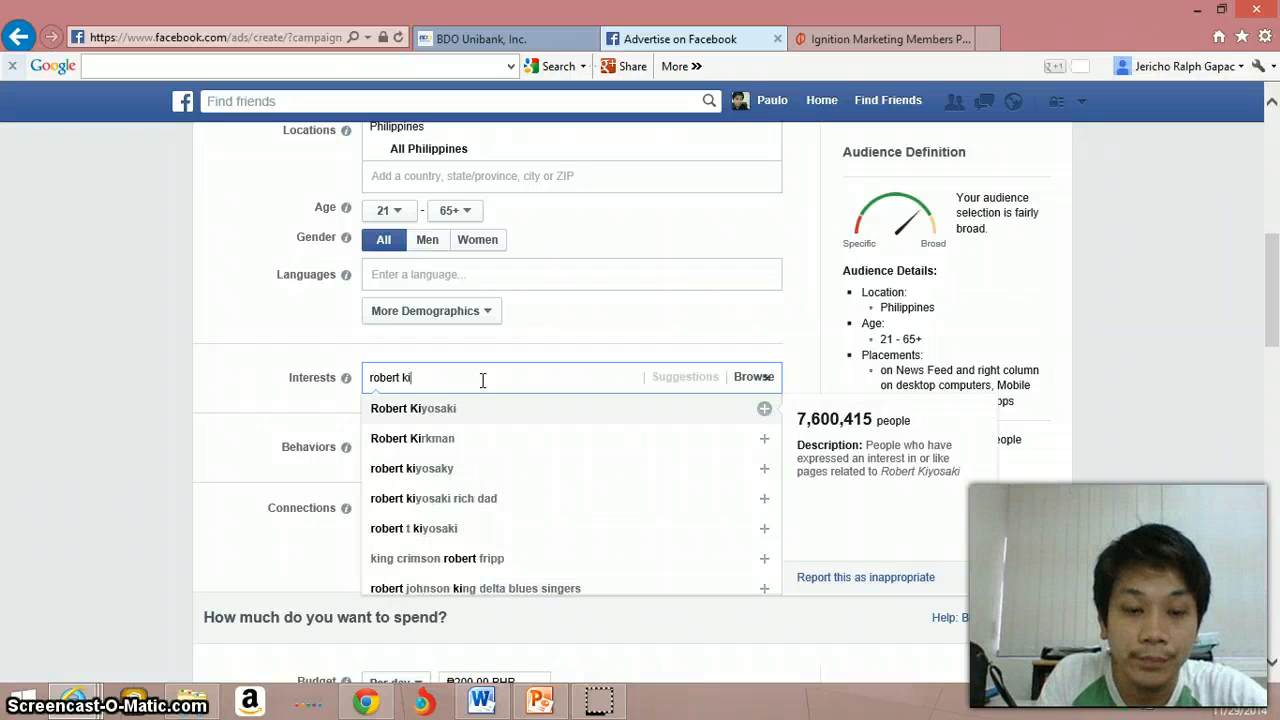
pyautogui.press('Down')
pyautogui.press('Up')
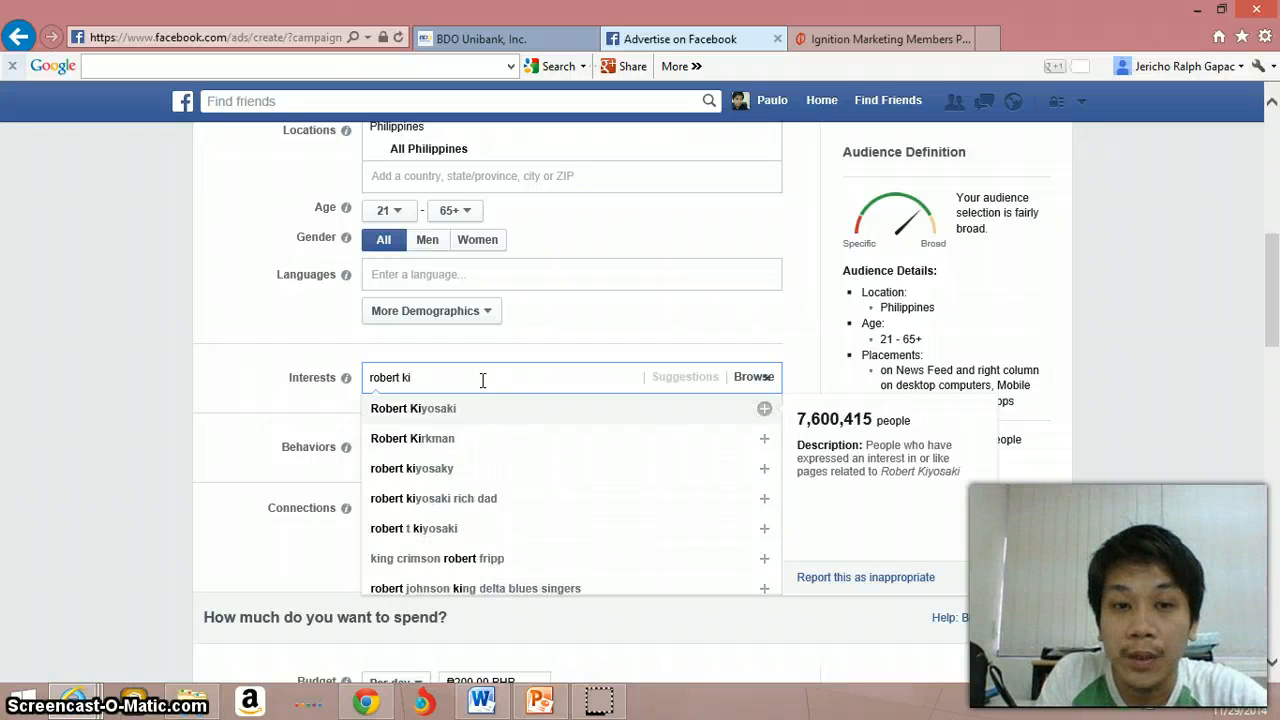
pyautogui.press('Return')
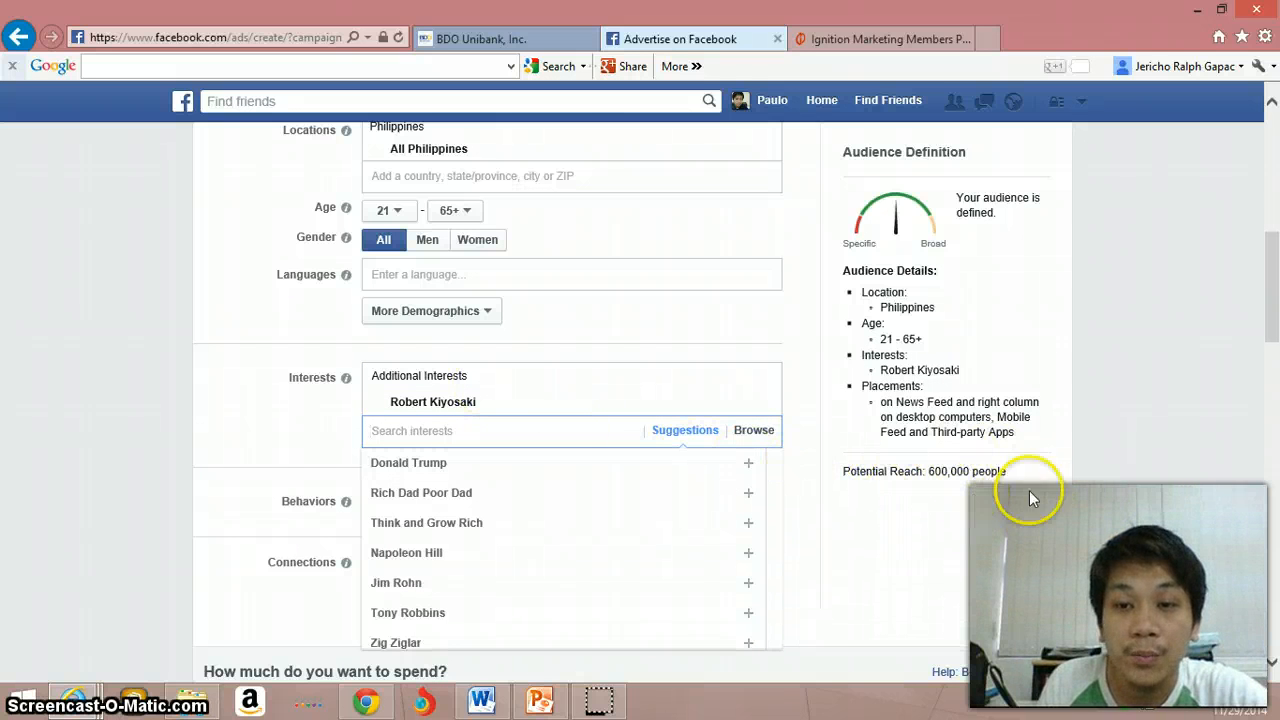
pyautogui.click(973, 508)
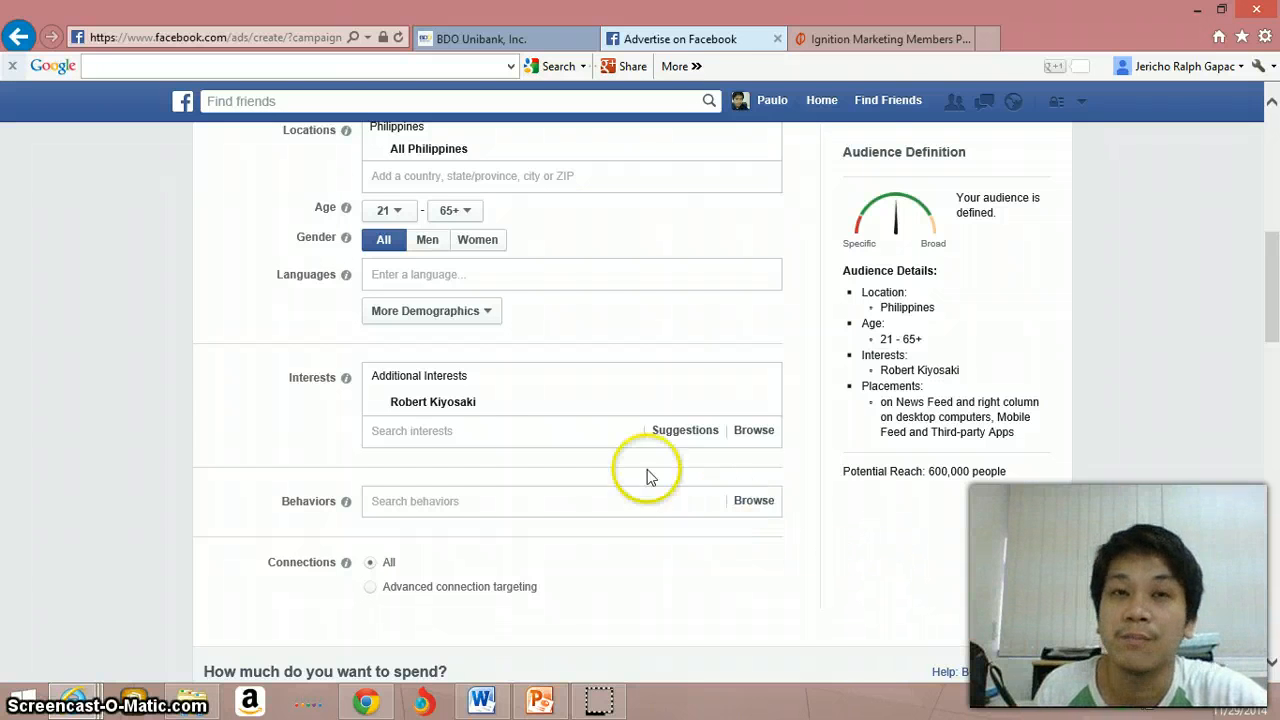
# Open the Behaviors categories and close them without choosing one.
pyautogui.scroll(-3, 443, 457)
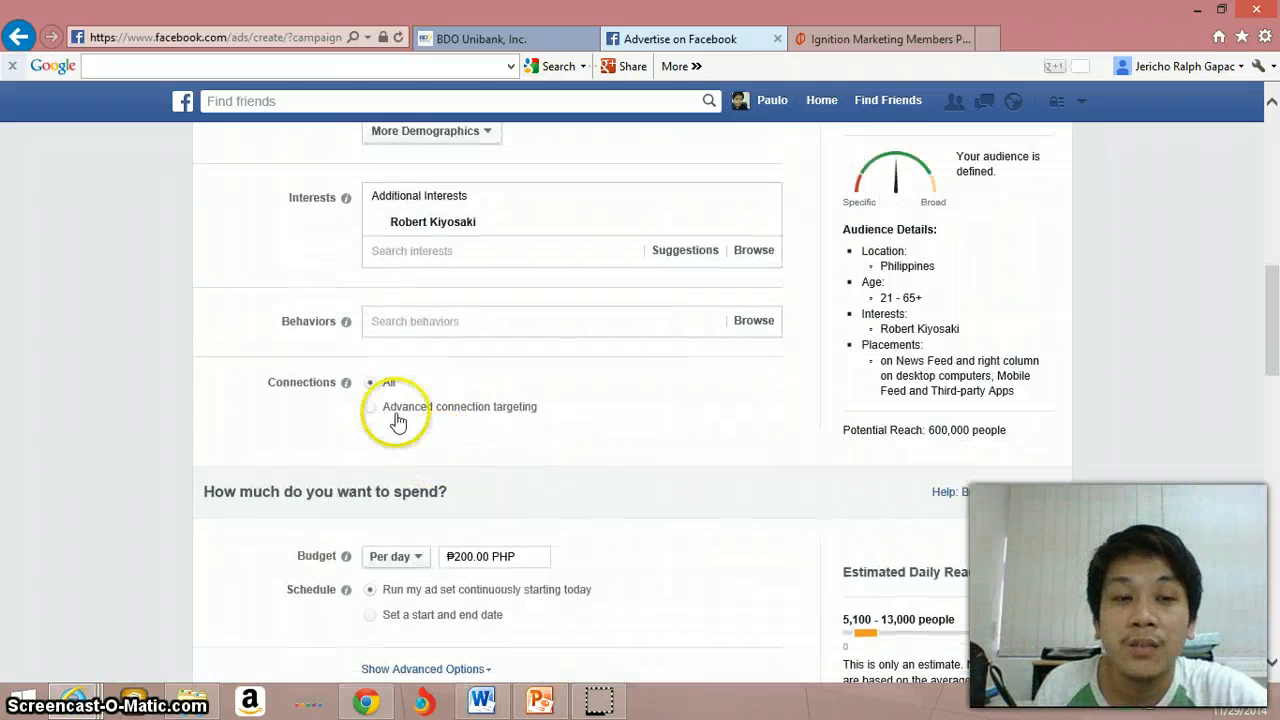
pyautogui.click(463, 327)
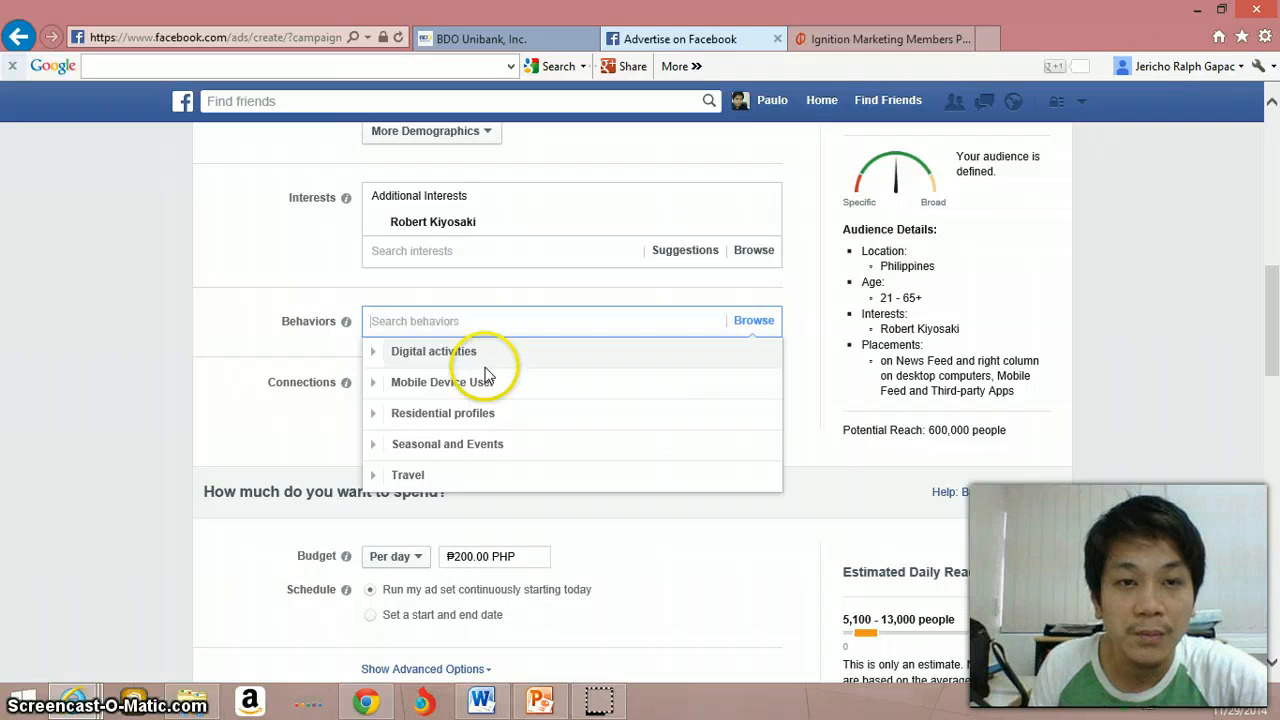
pyautogui.click(252, 370)
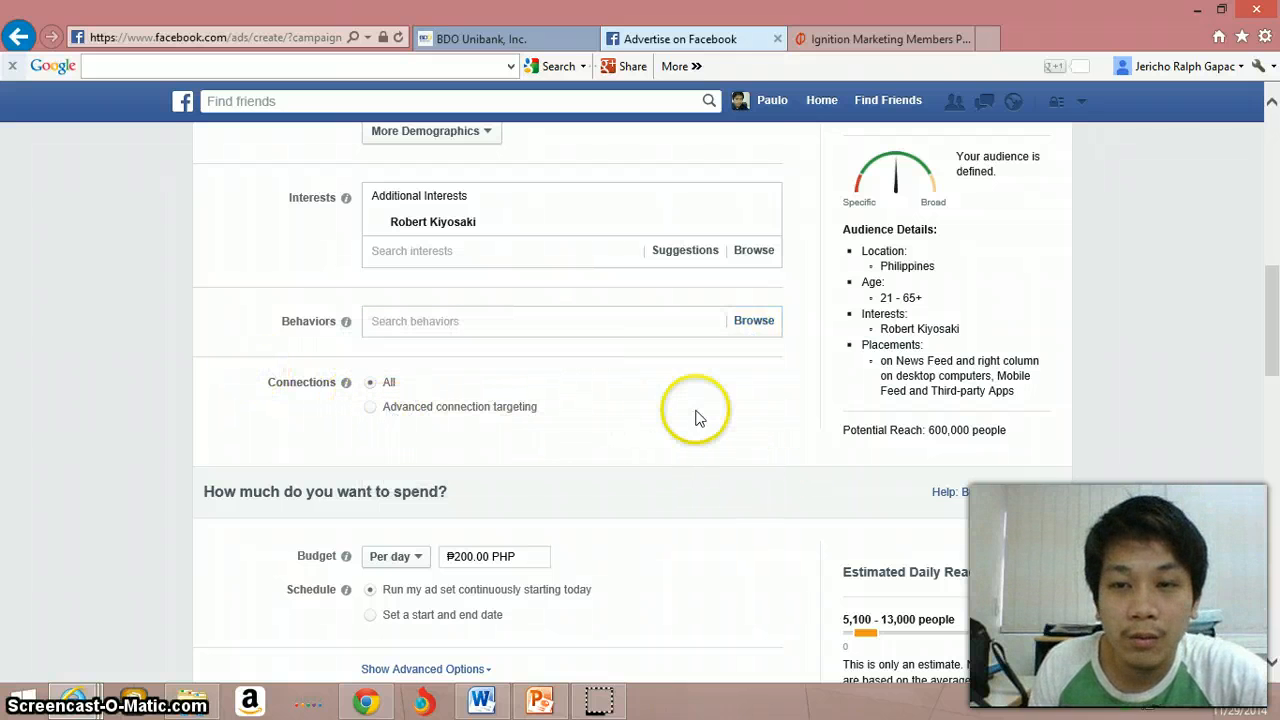
pyautogui.scroll(-2, 698, 418)
pyautogui.scroll(-1, 698, 418)
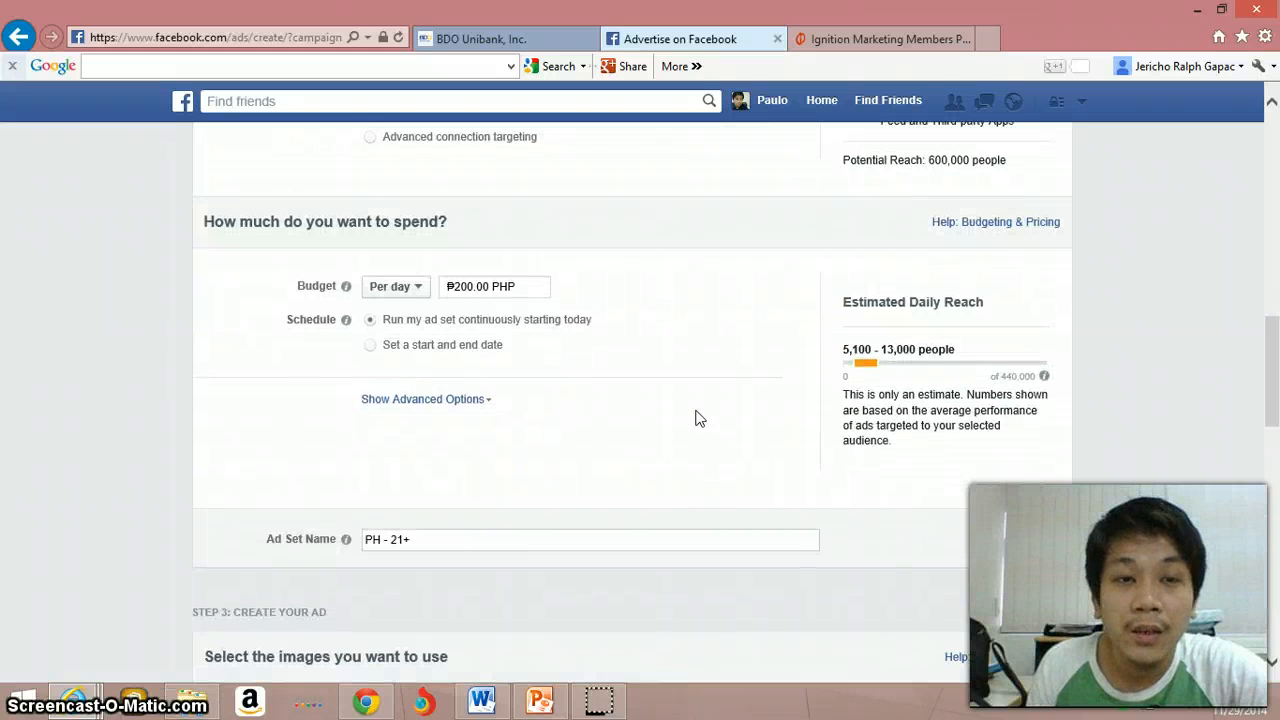
# Set the ad set's daily budget to ₱40.
pyautogui.click(688, 404)
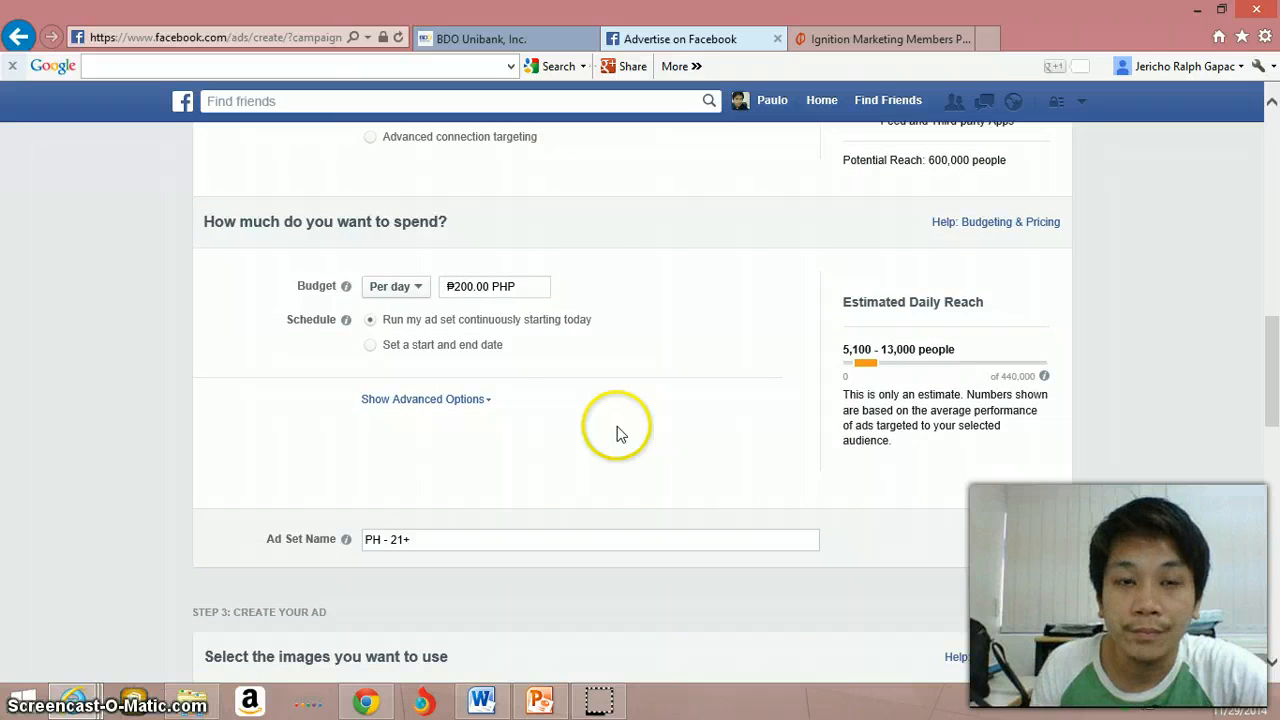
pyautogui.click(464, 286)
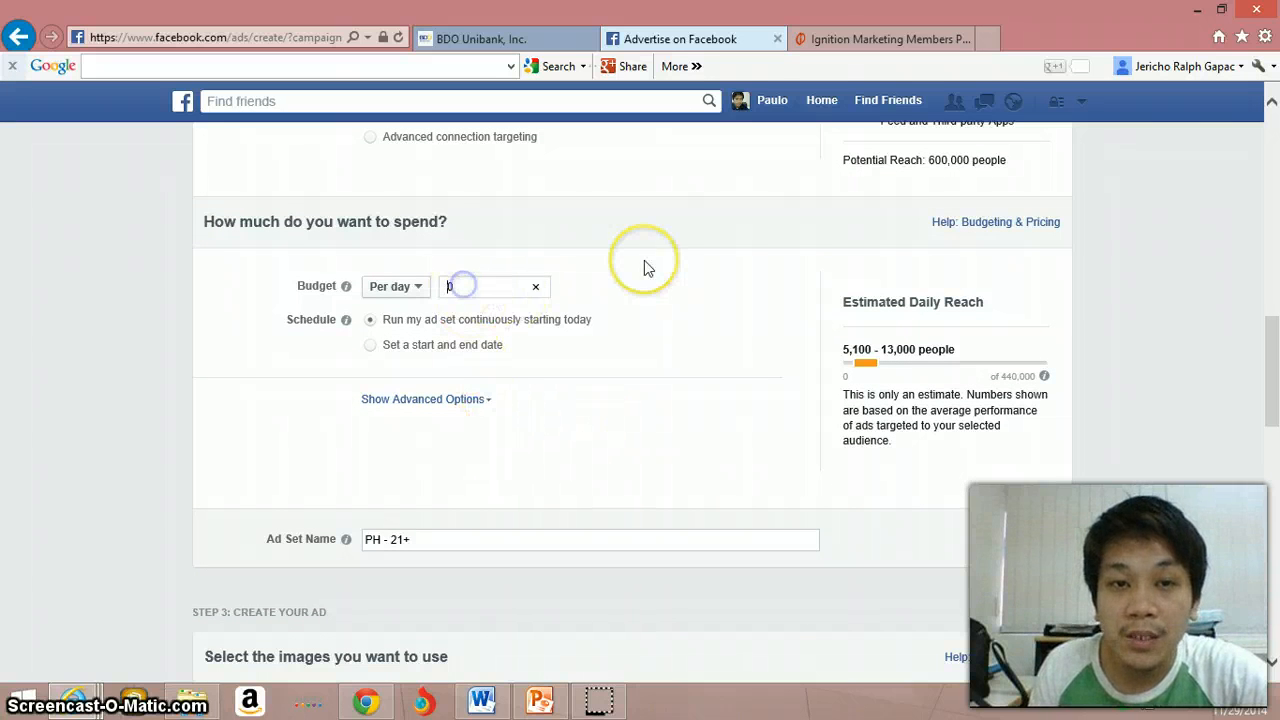
pyautogui.write('40')
pyautogui.click(644, 260)
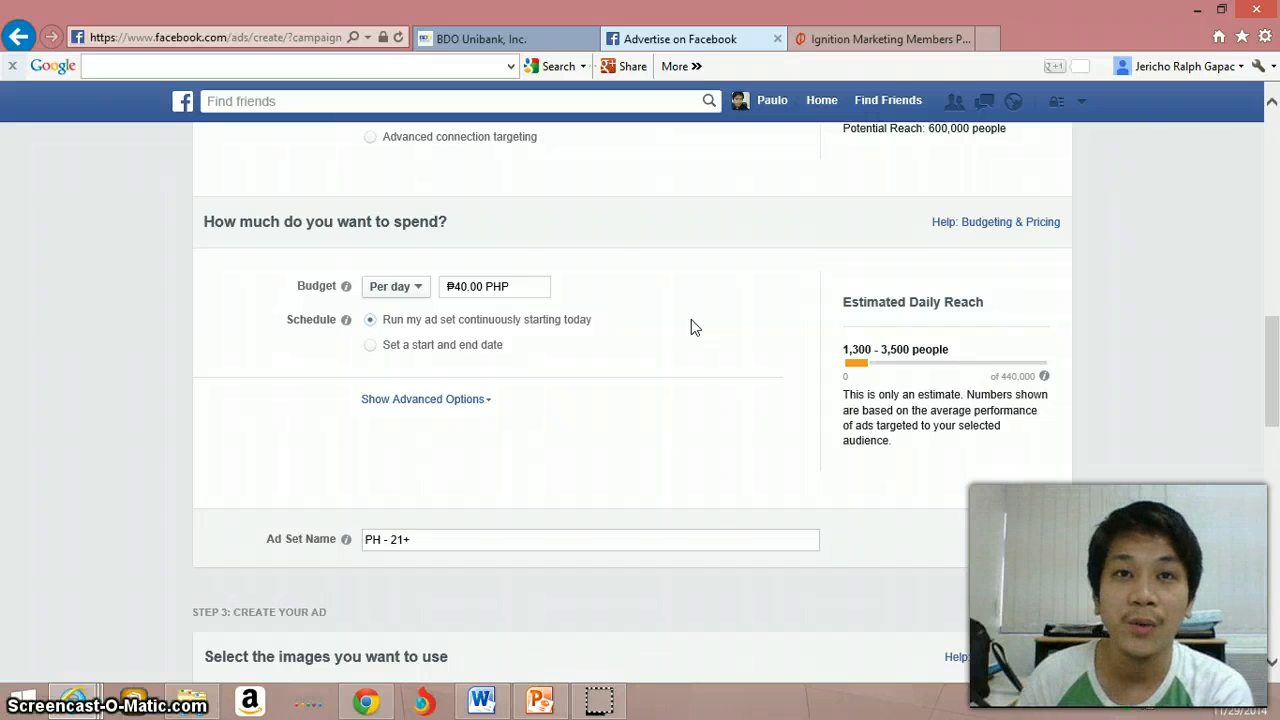
pyautogui.scroll(-2, 600, 320)
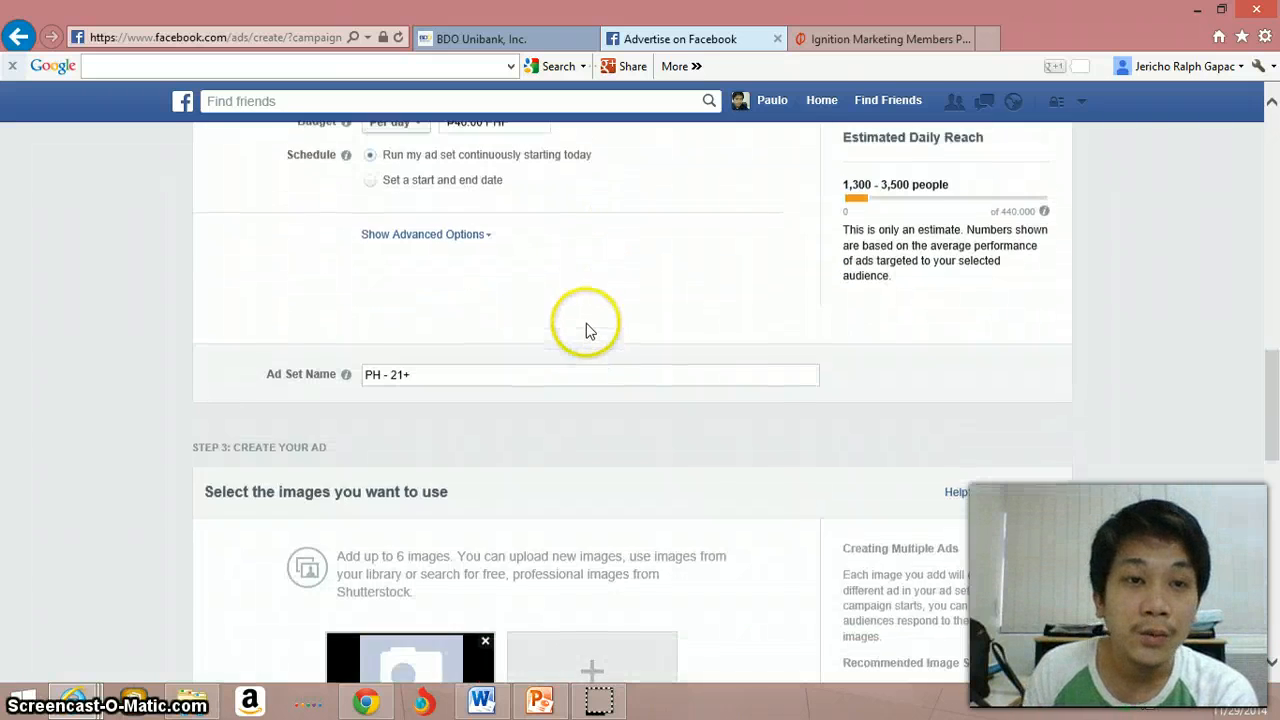
pyautogui.scroll(2, 586, 329)
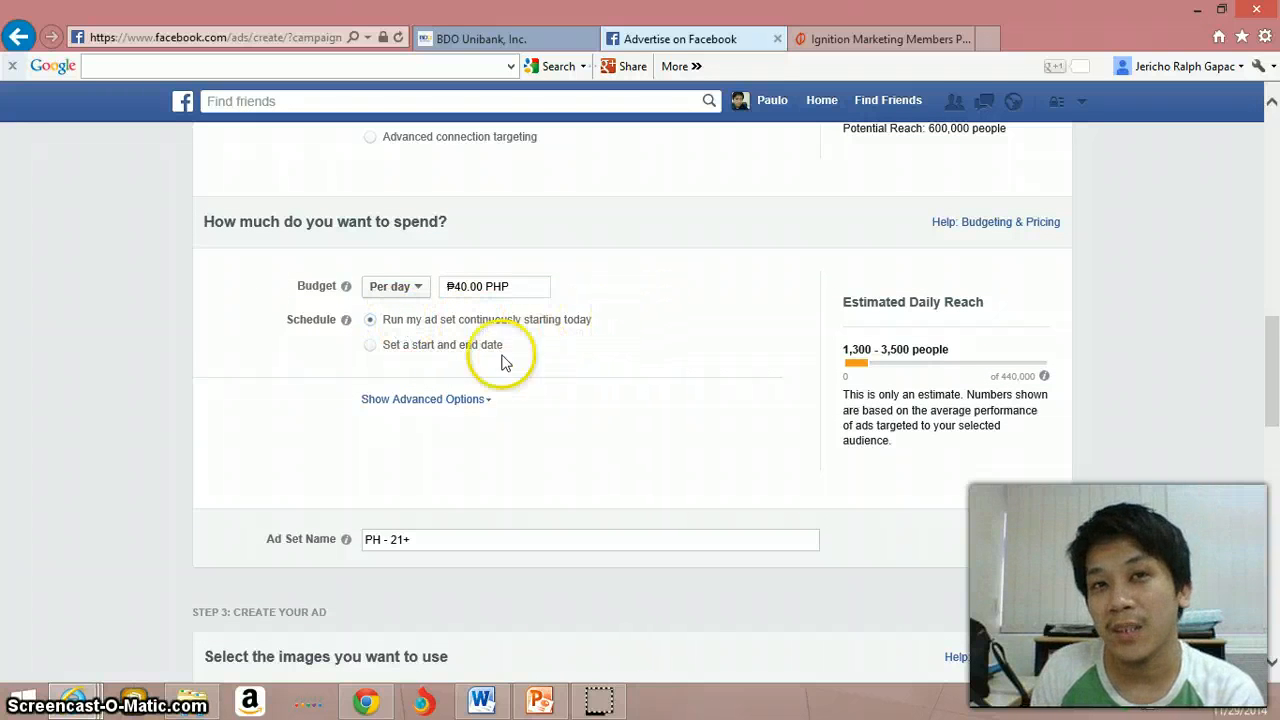
# Run the ad set from 11/29/2014 to 12/29/2014 with a ₱1000 daily budget.
pyautogui.click(381, 354)
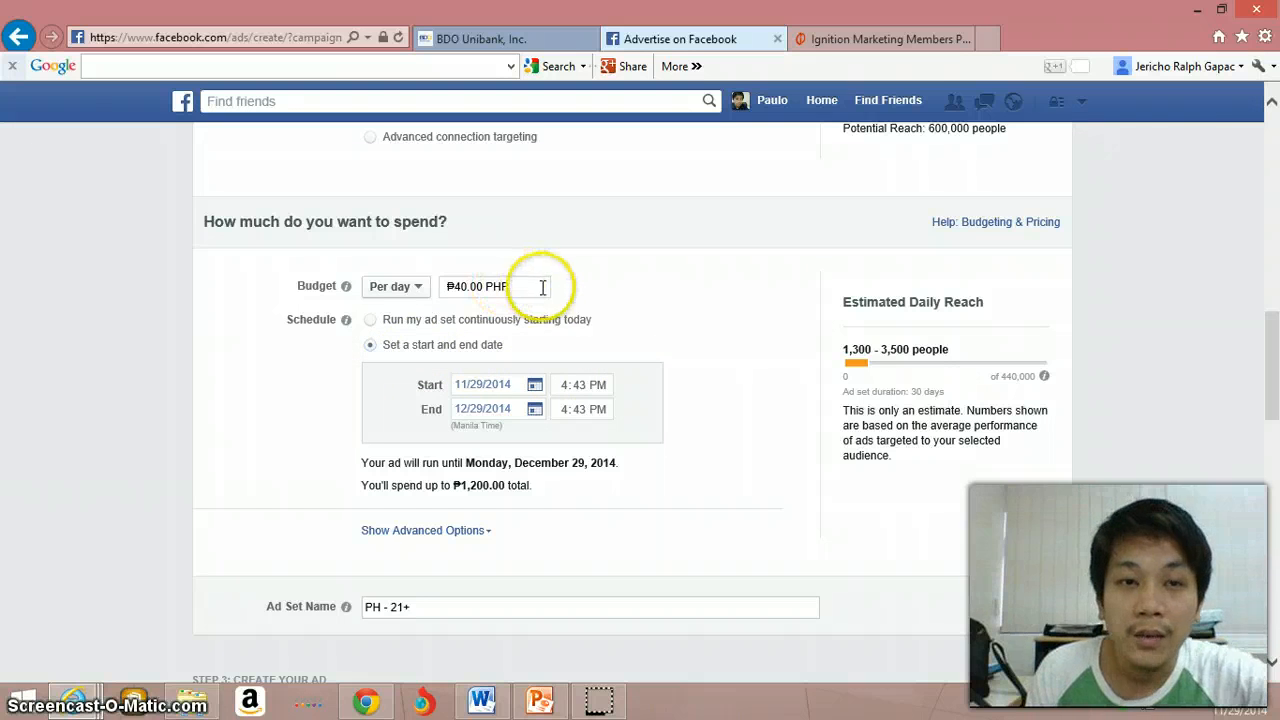
pyautogui.click(486, 285)
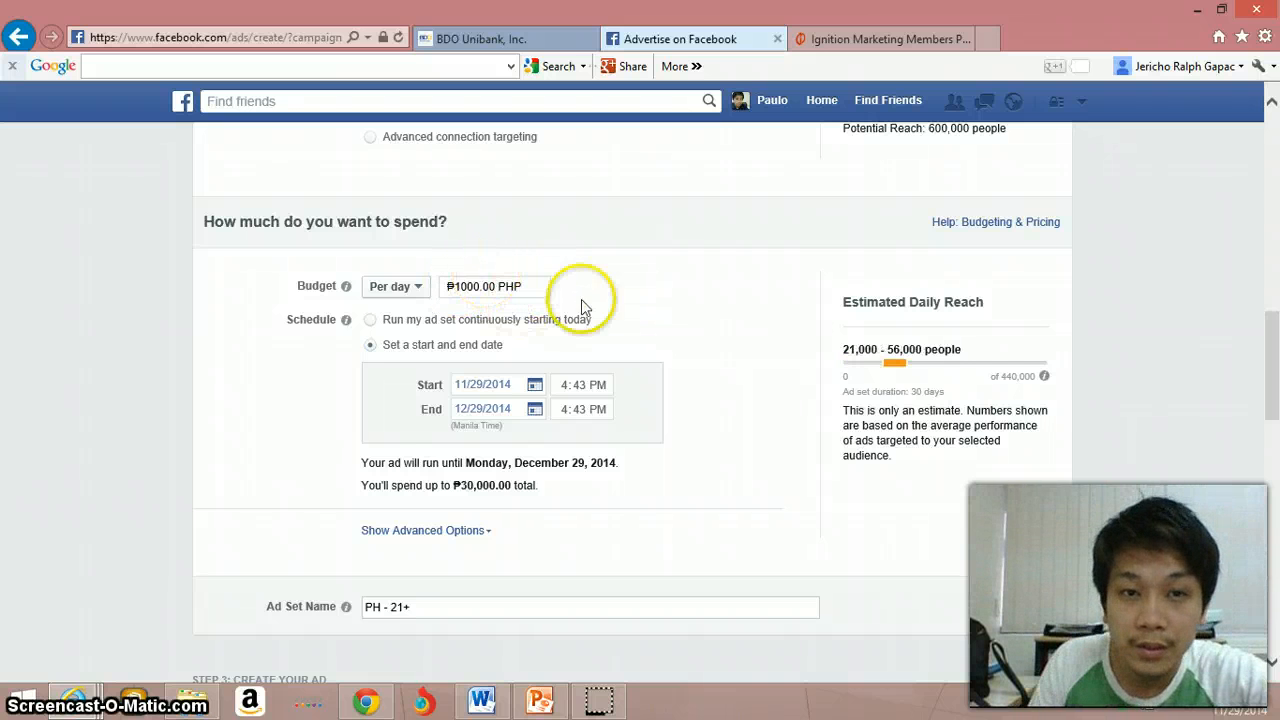
pyautogui.click(717, 309)
pyautogui.scroll(-2, 775, 340)
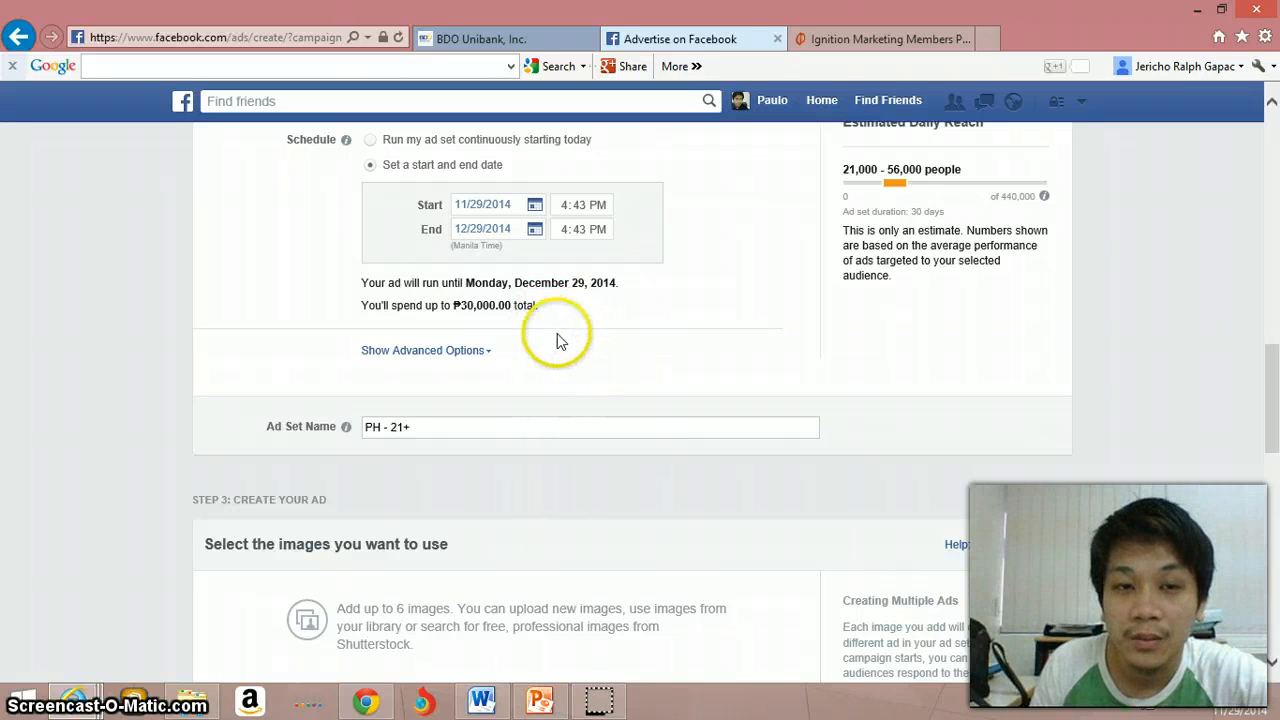
pyautogui.scroll(-1, 503, 385)
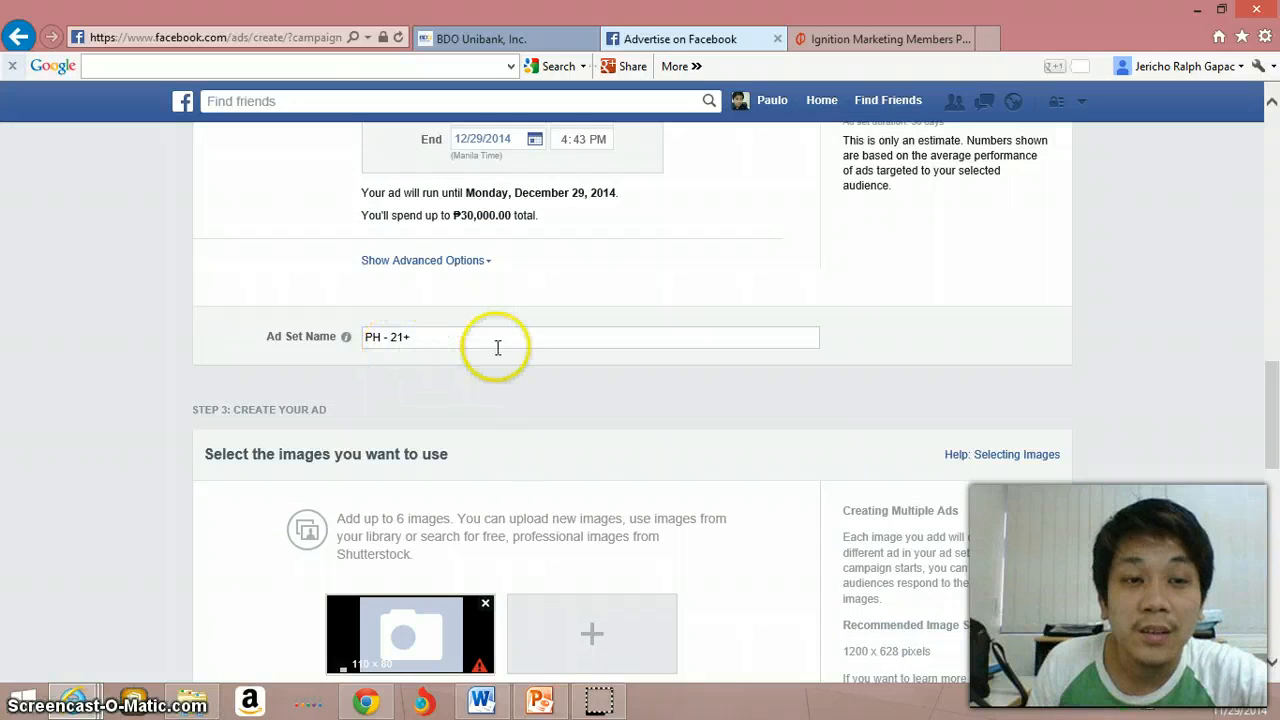
pyautogui.scroll(-2, 494, 349)
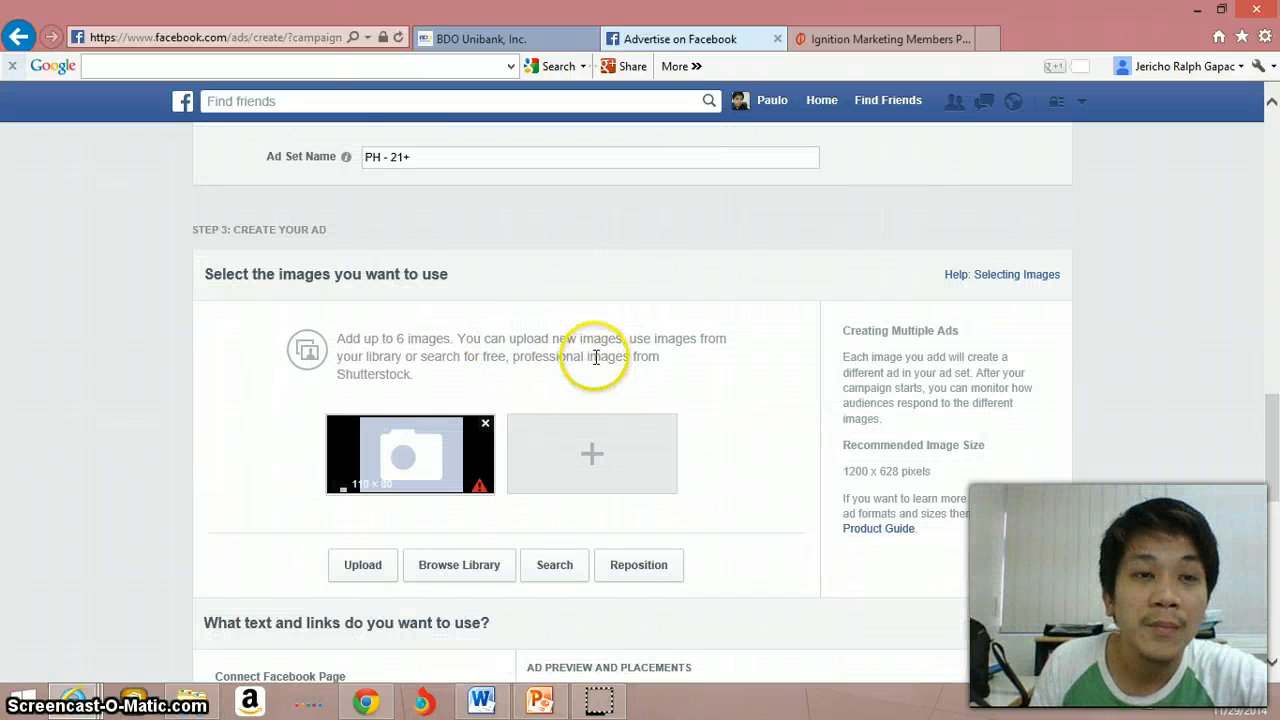
# Remove the placeholder image from the ad.
pyautogui.click(485, 427)
pyautogui.scroll(-3, 626, 406)
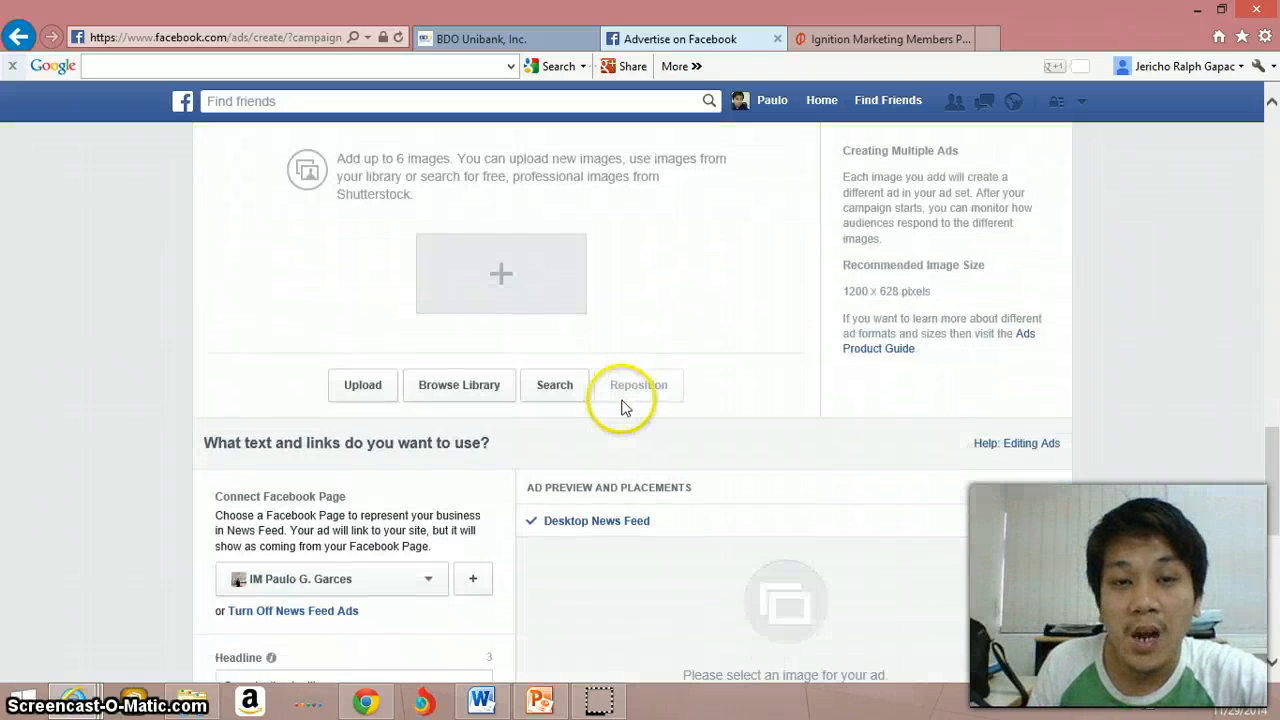
pyautogui.scroll(2, 560, 400)
pyautogui.click(487, 366)
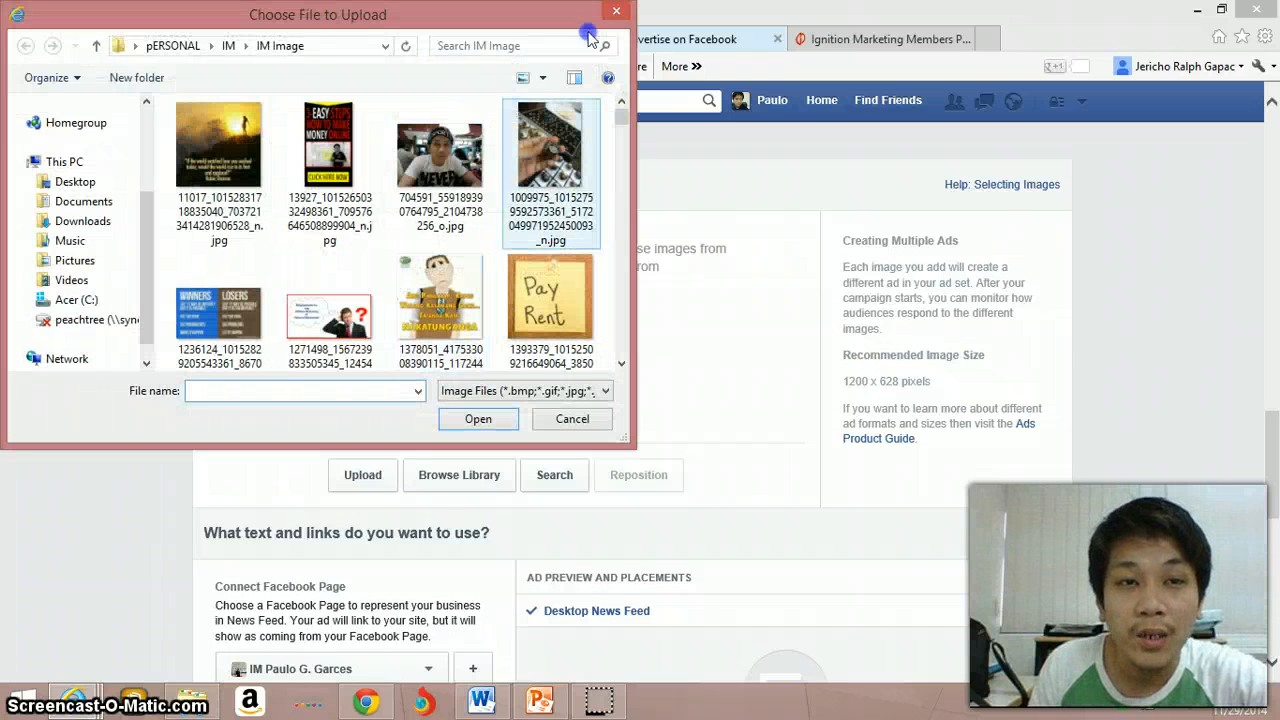
pyautogui.click(615, 11)
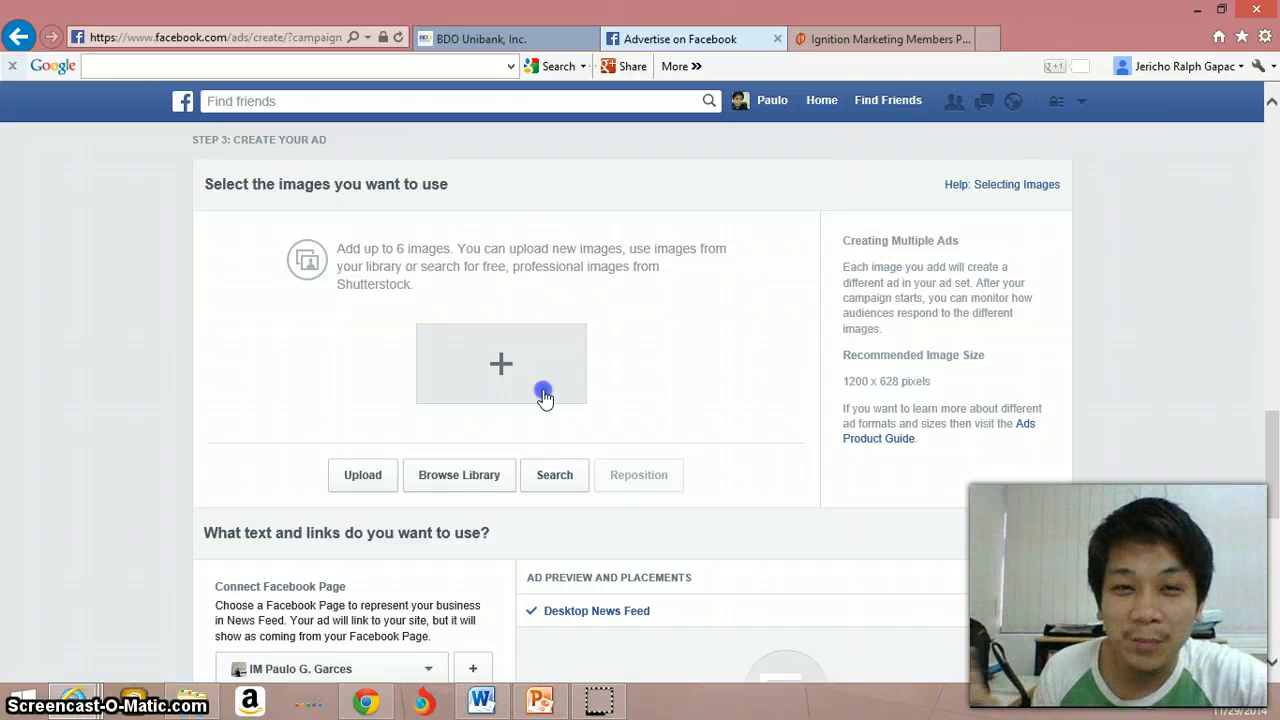
# Upload the car photo as the ad's 960 x 720 image.
pyautogui.click(549, 367)
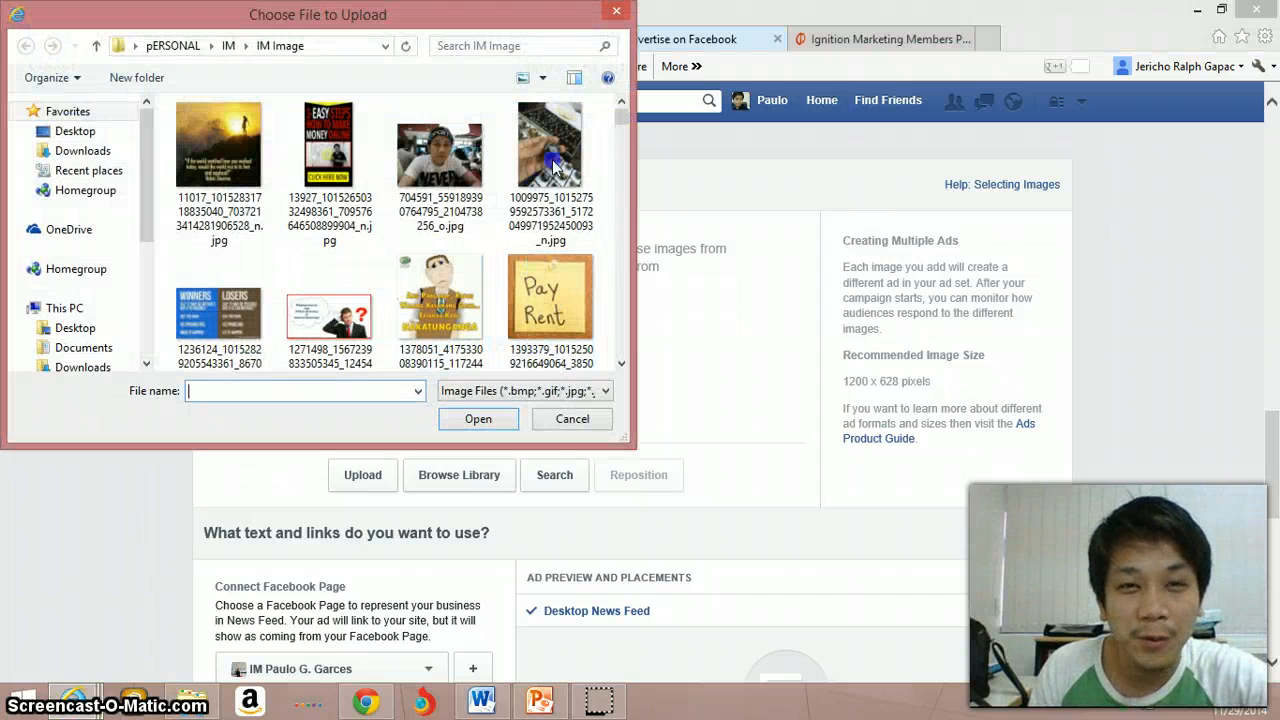
pyautogui.moveTo(622, 127); pyautogui.dragTo(620, 237)
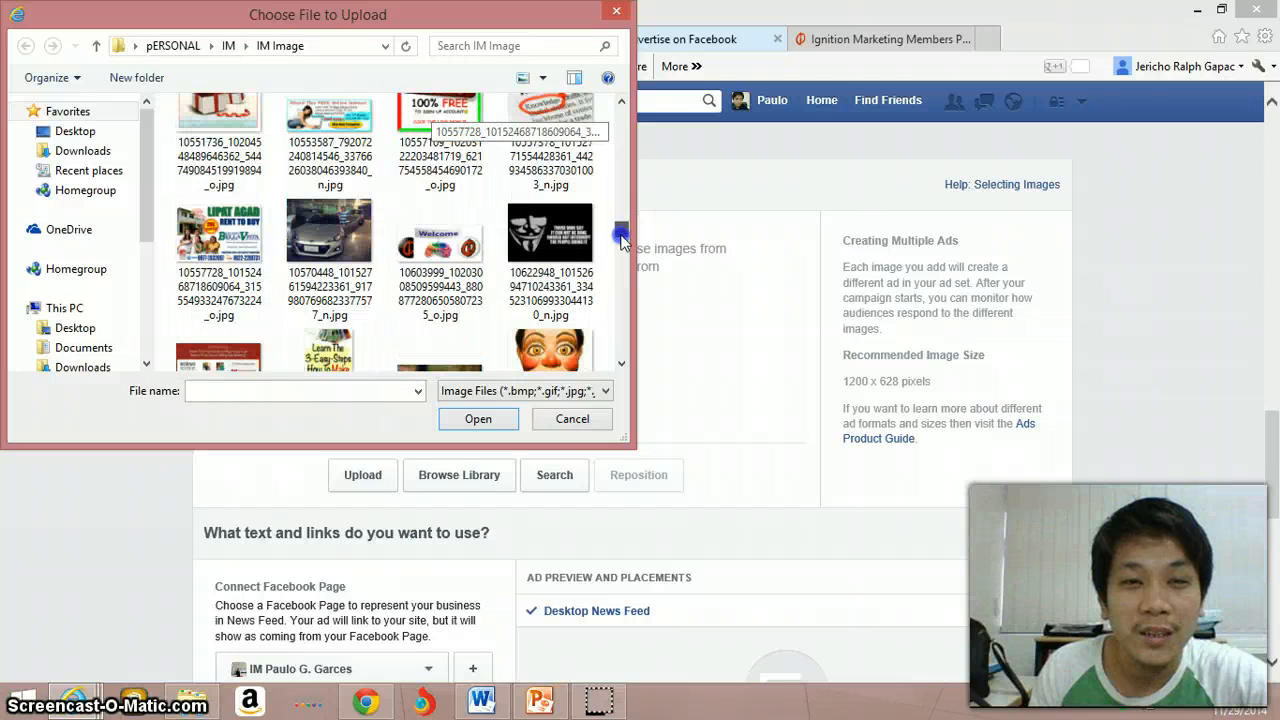
pyautogui.doubleClick(343, 240)
pyautogui.click(636, 348)
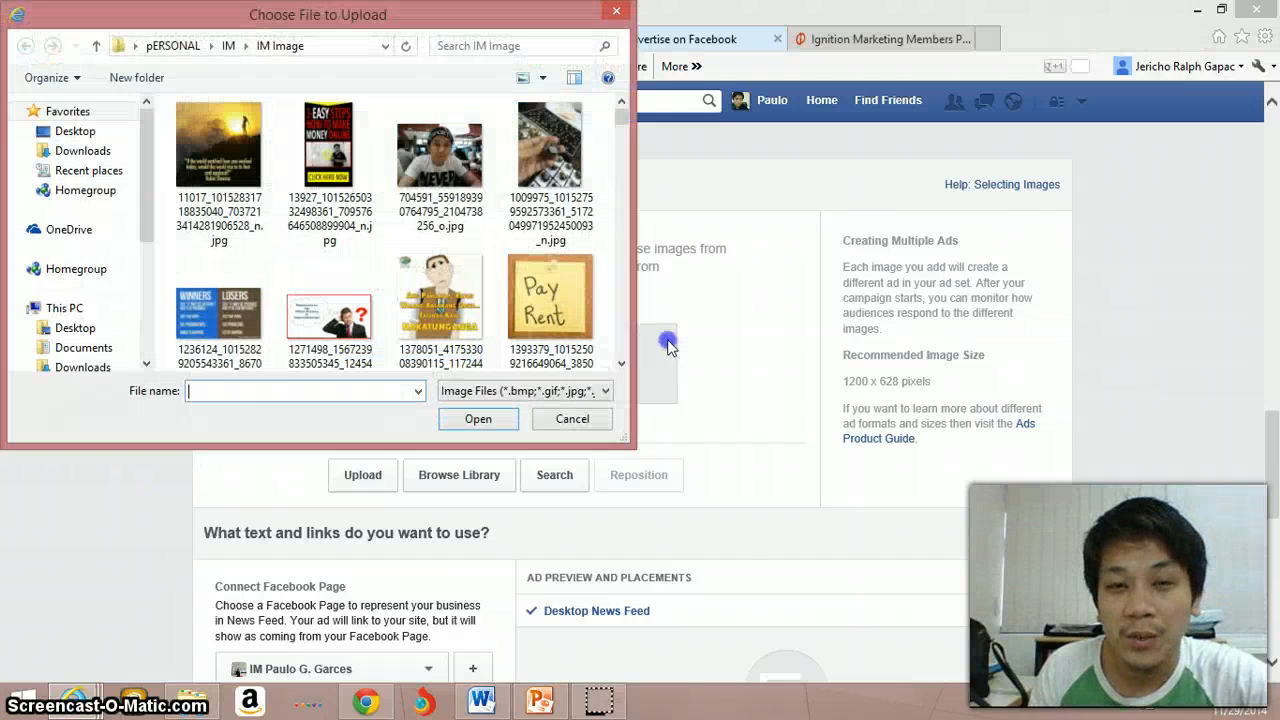
pyautogui.click(618, 10)
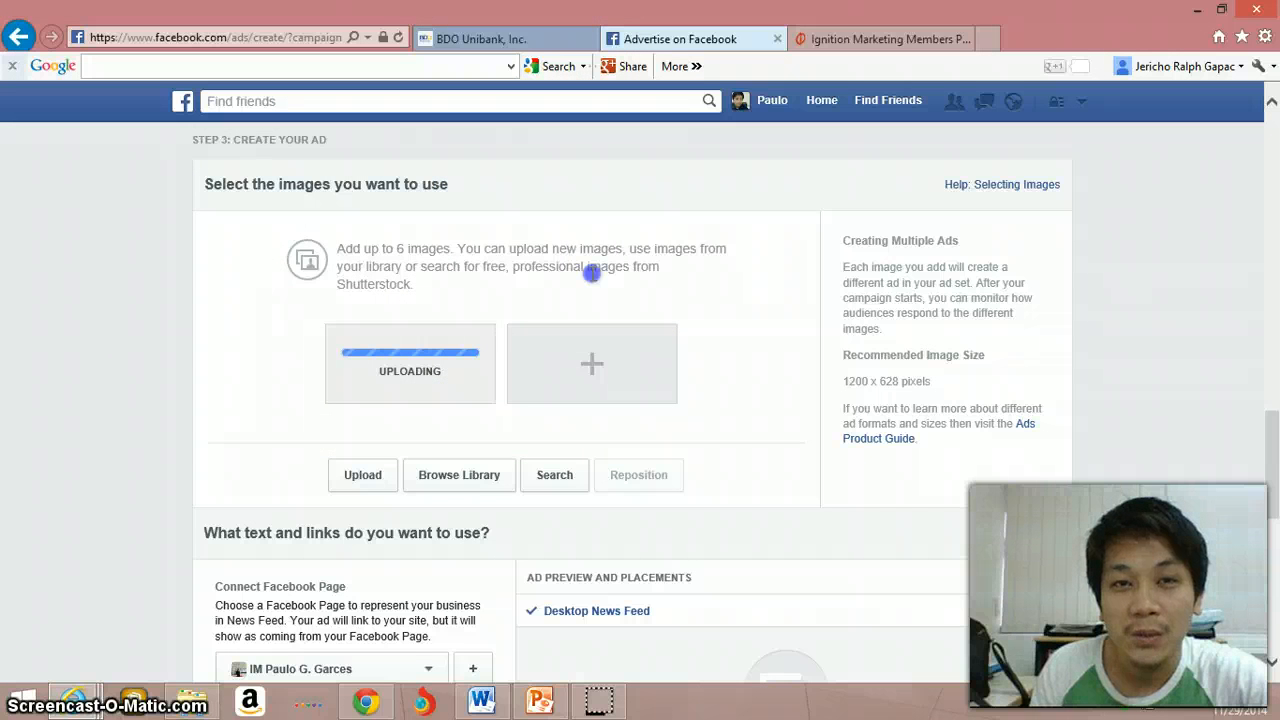
pyautogui.scroll(-1, 671, 317)
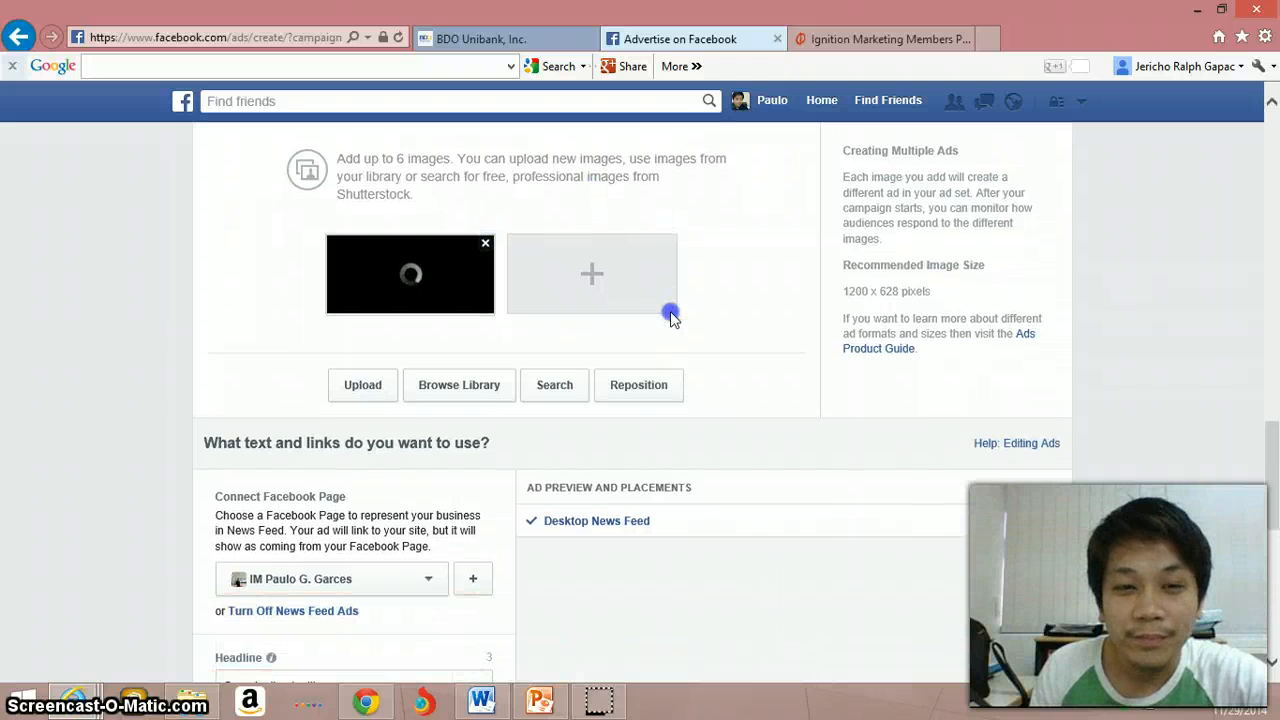
pyautogui.scroll(-2, 657, 289)
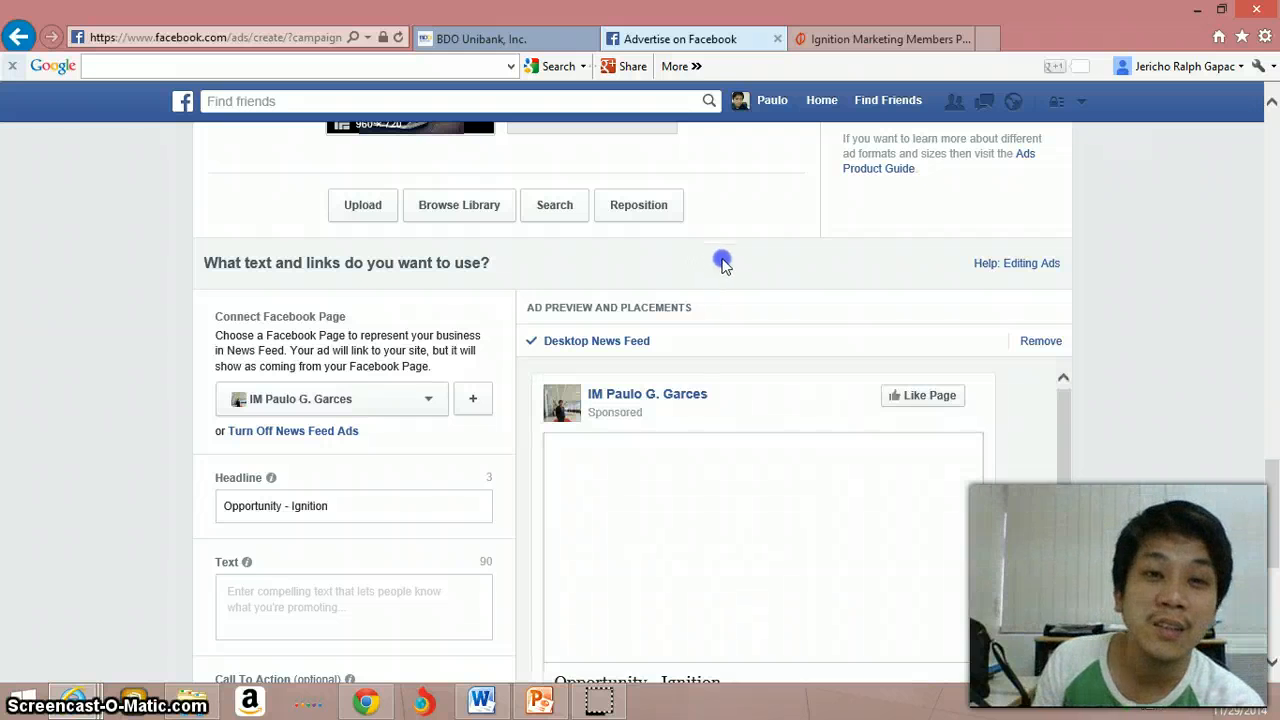
# Keep the 'Opportunity - Ignition' headline and start the body text with 'sick and tired og your'.
pyautogui.scroll(-1, 765, 295)
pyautogui.scroll(-1, 772, 305)
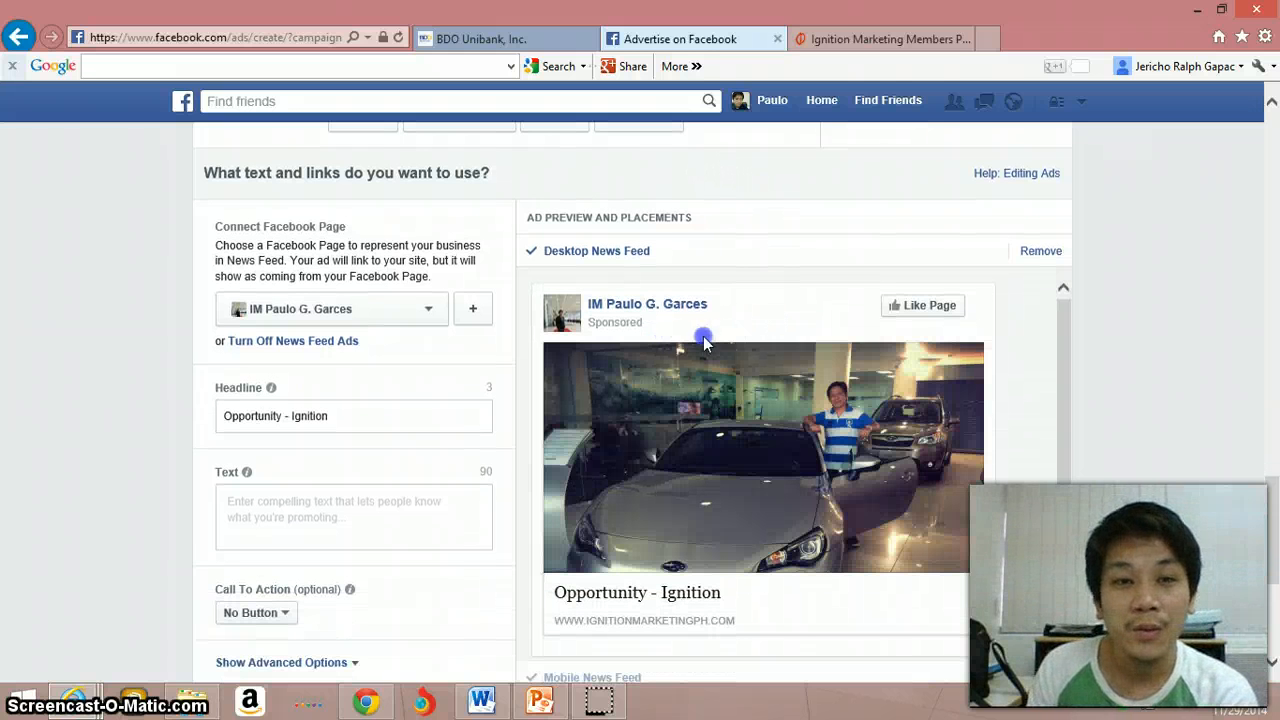
pyautogui.scroll(-1, 878, 320)
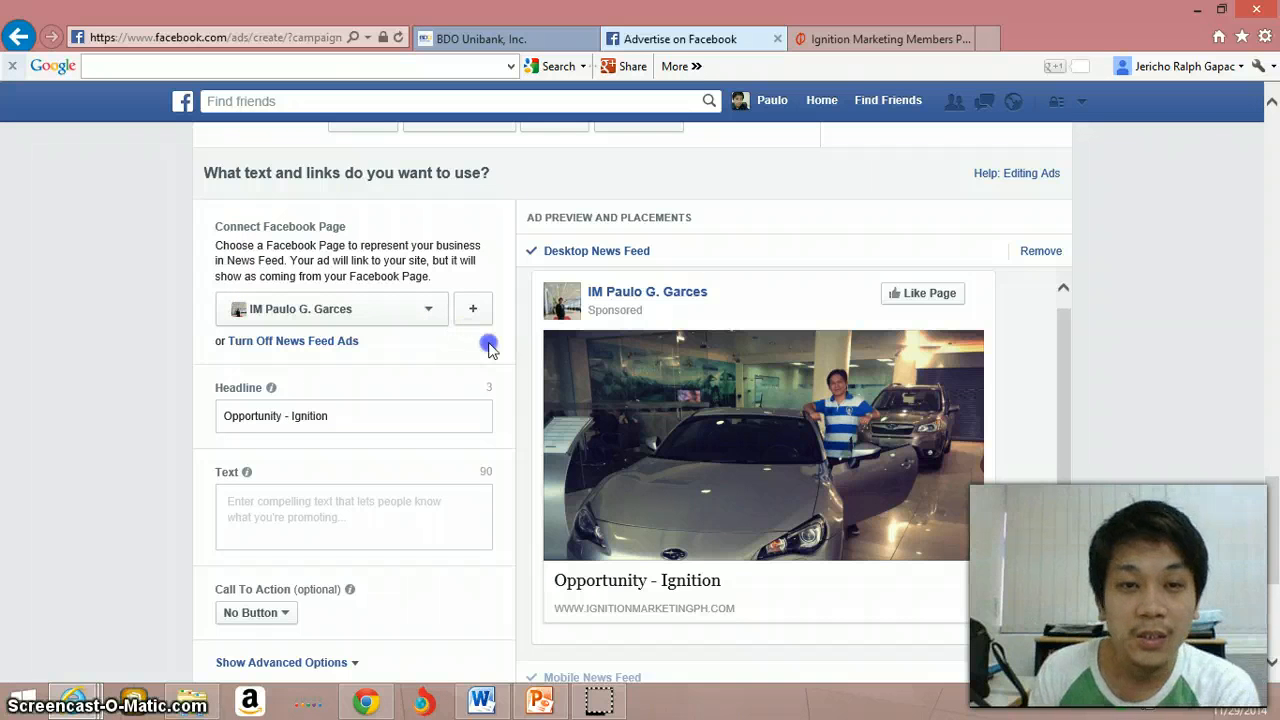
pyautogui.scroll(-1, 480, 350)
pyautogui.click(347, 326)
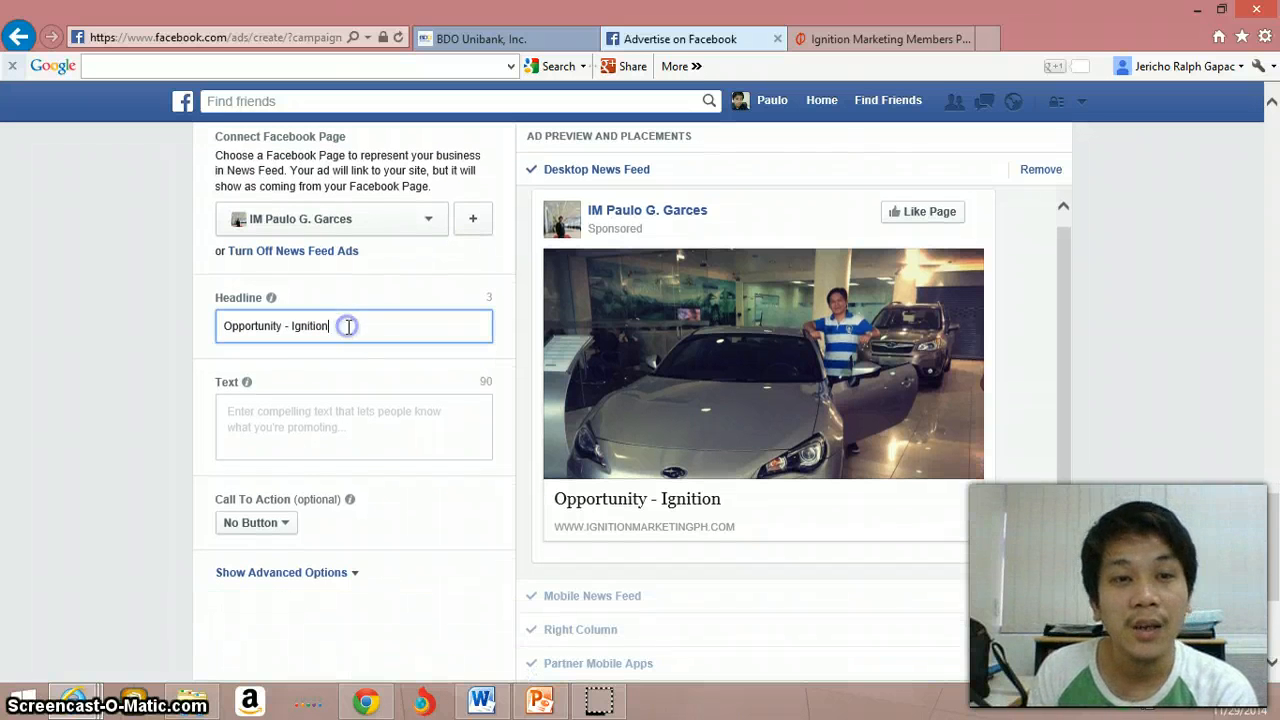
pyautogui.moveTo(348, 326); pyautogui.dragTo(77, 326)
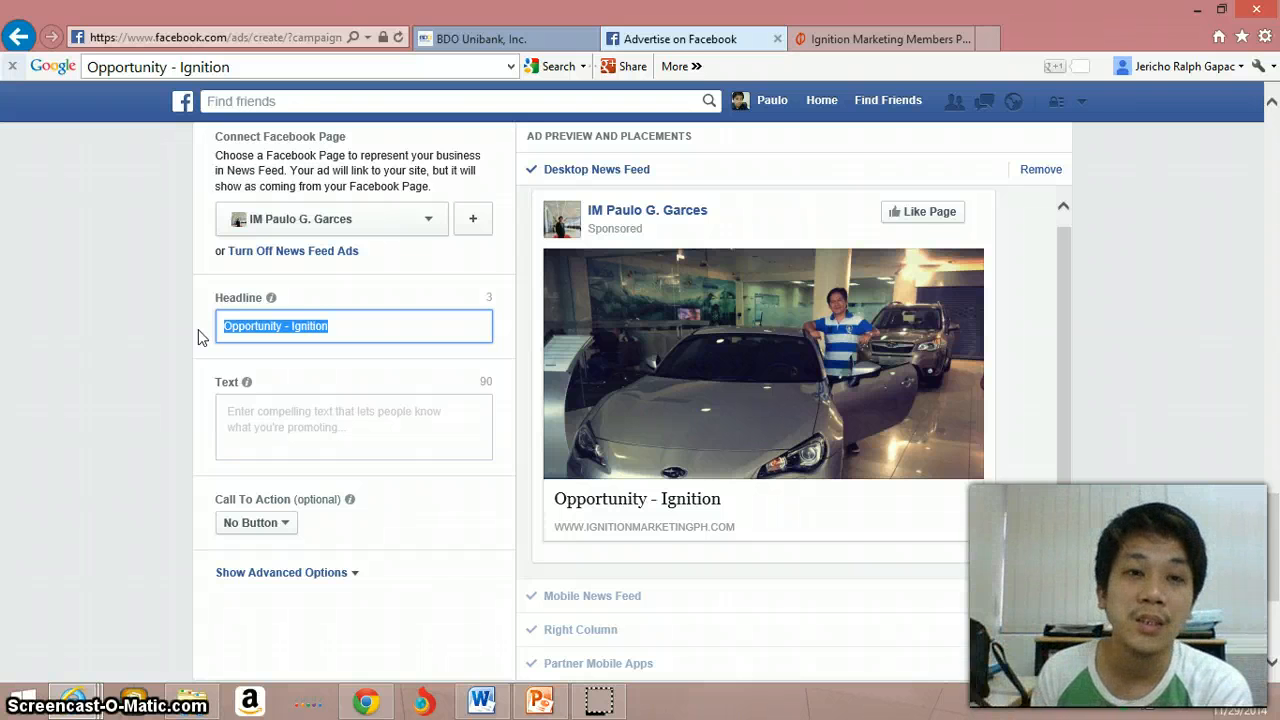
pyautogui.click(256, 418)
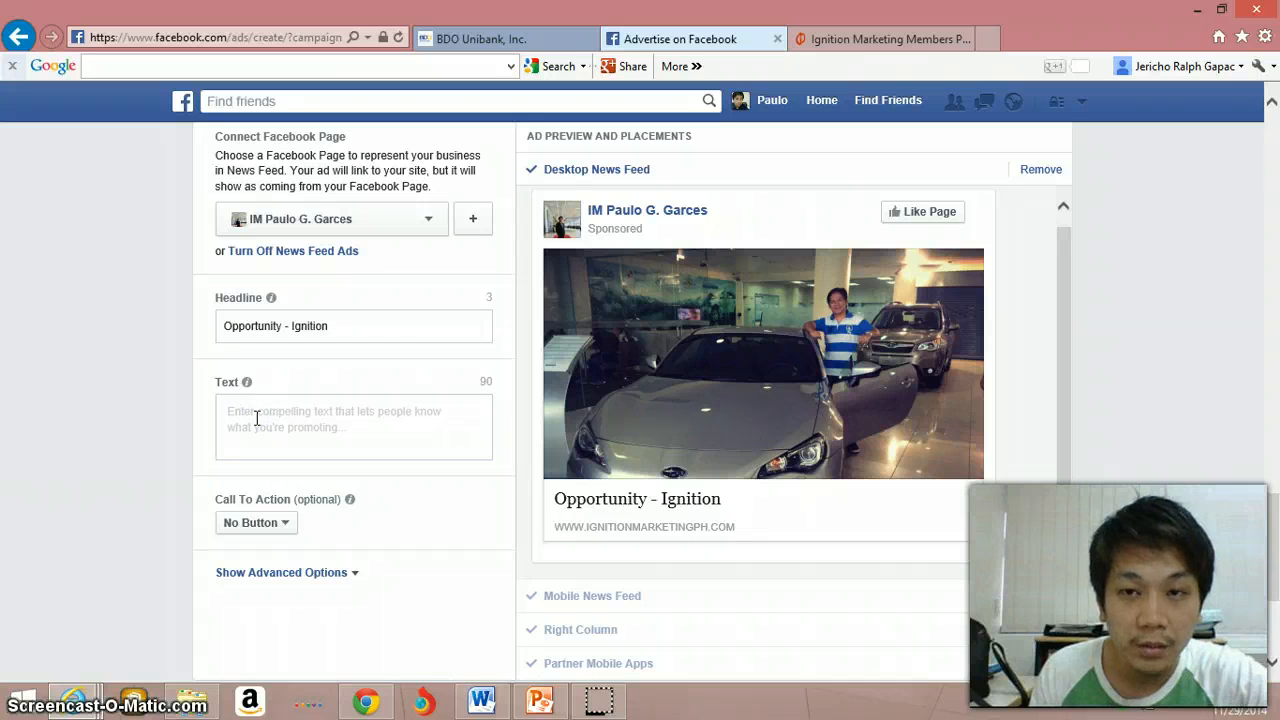
pyautogui.click(246, 406)
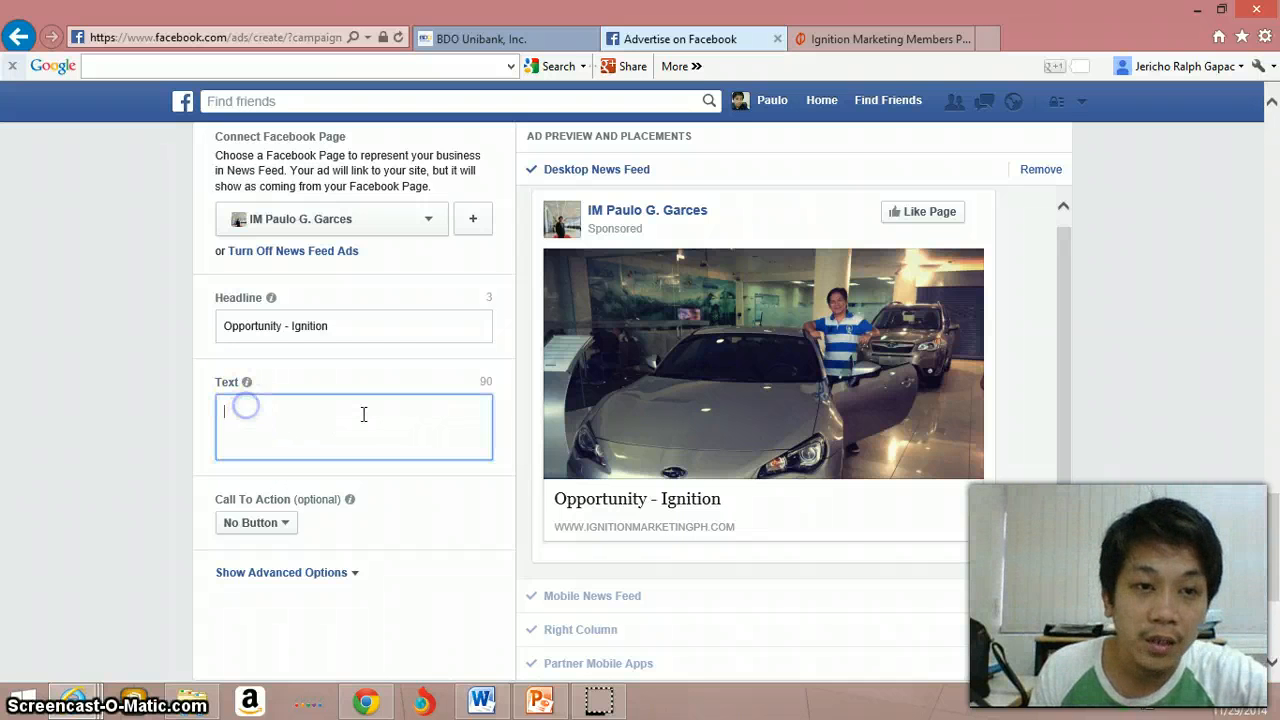
pyautogui.write('sick ')
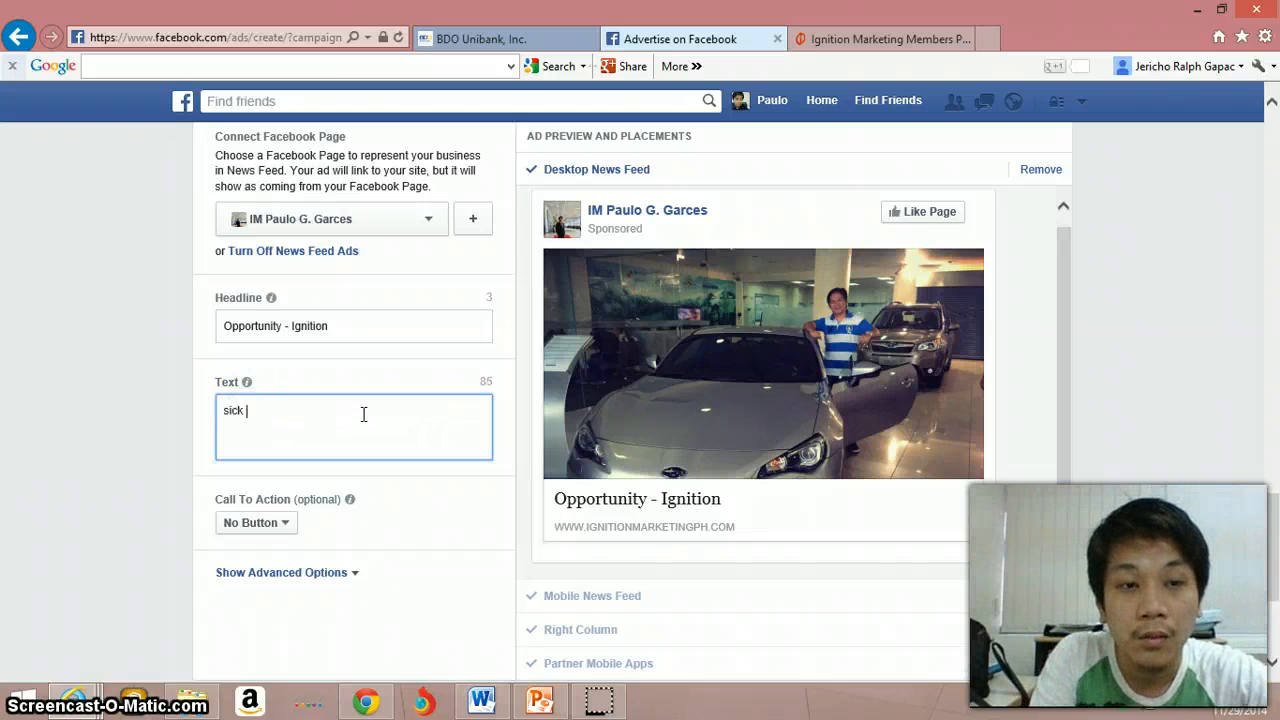
pyautogui.write('and tired o')
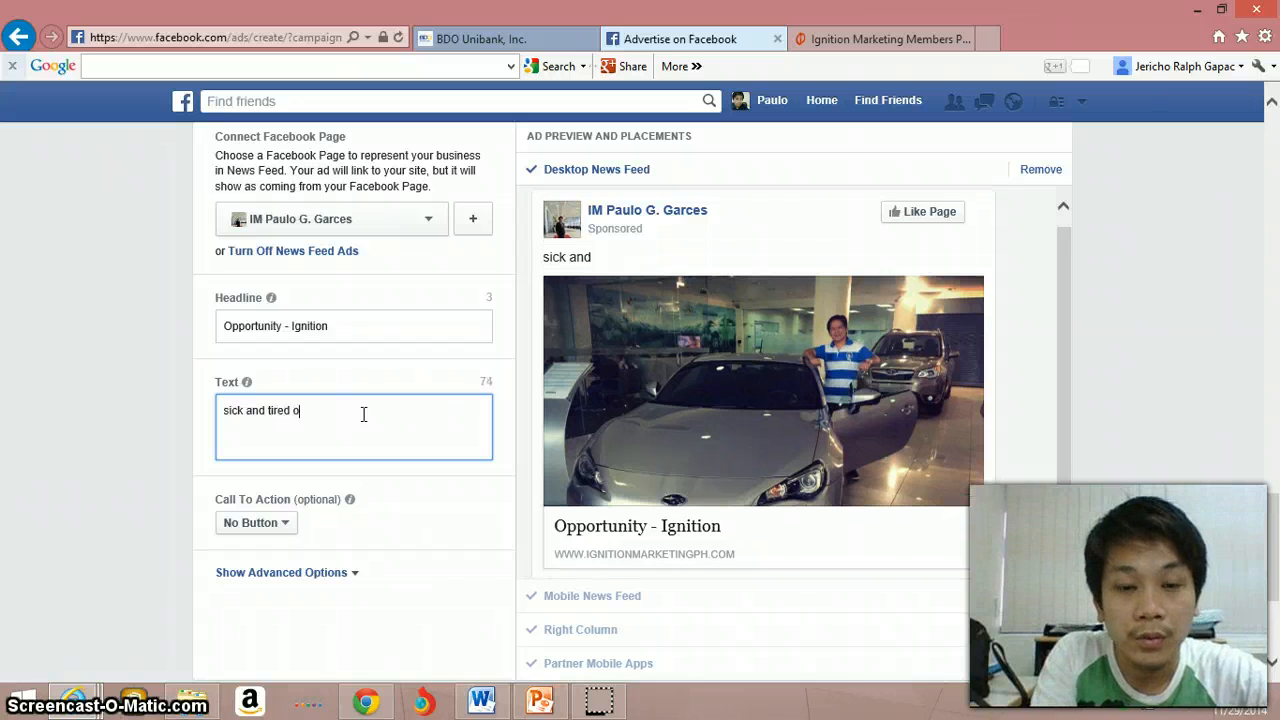
pyautogui.write('g')
pyautogui.write(' your salary')
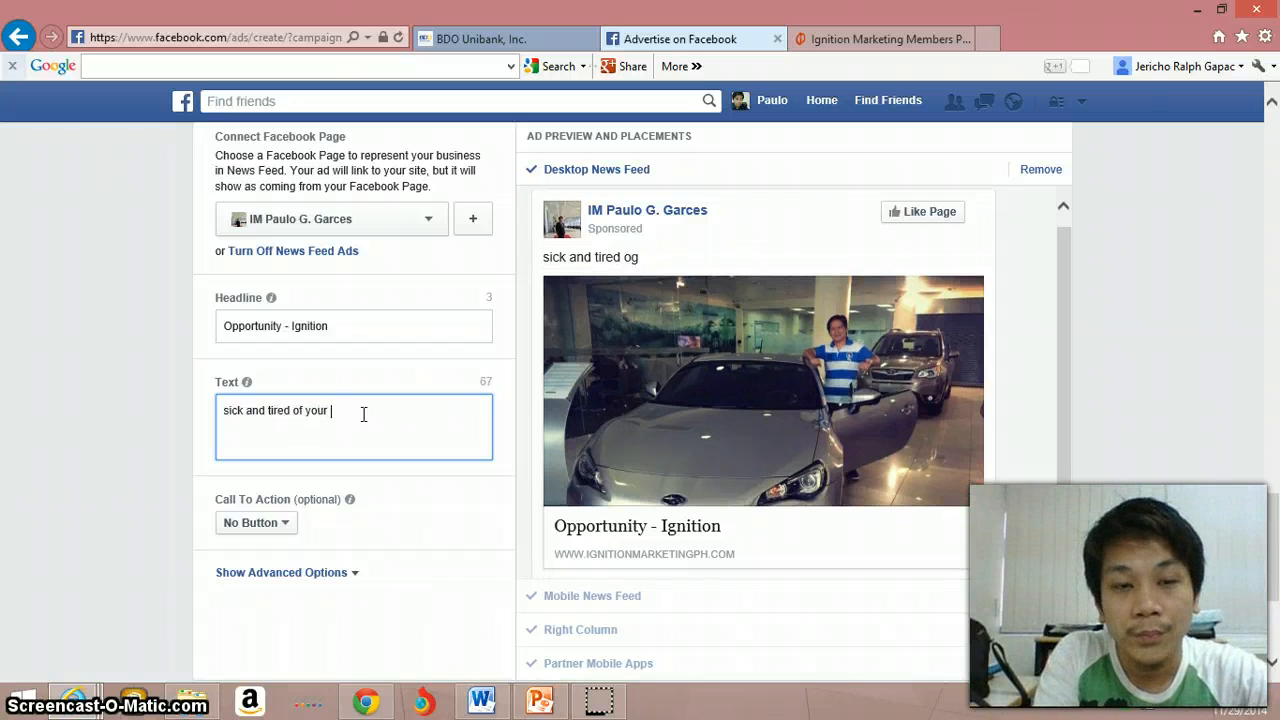
# Set the ad's call to action to Learn More.
pyautogui.click(289, 524)
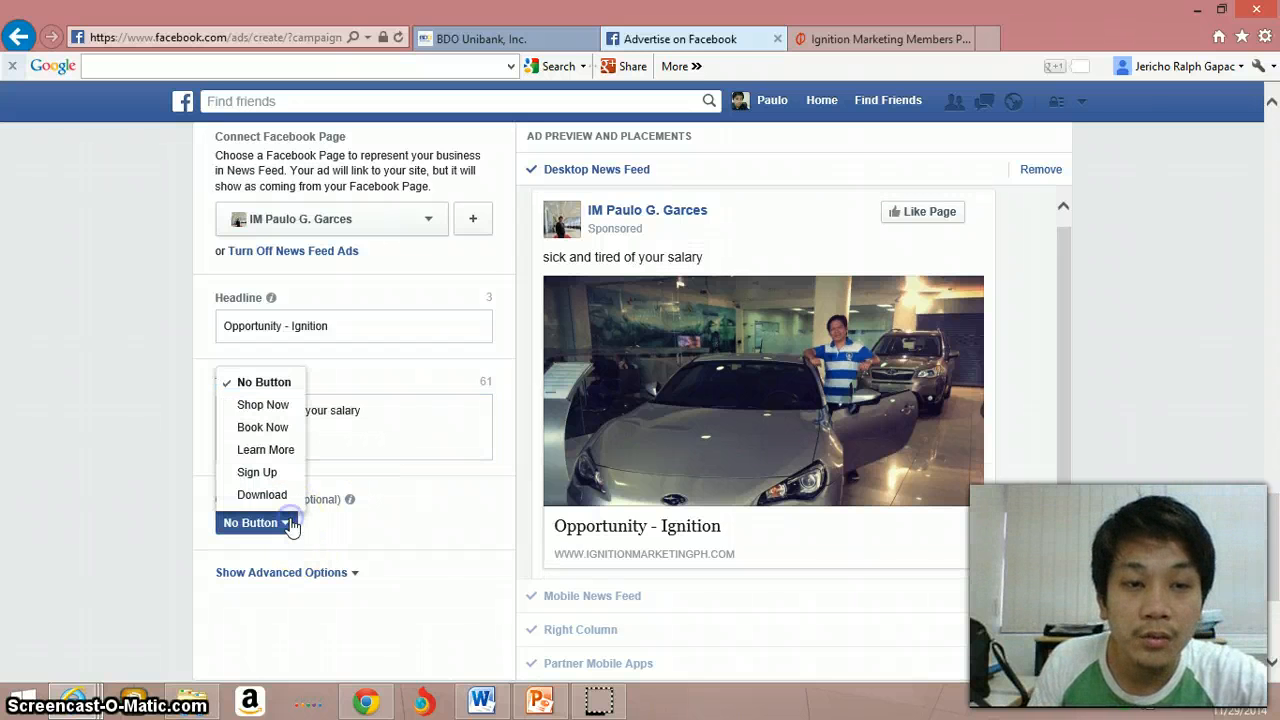
pyautogui.click(274, 456)
pyautogui.scroll(-3, 405, 484)
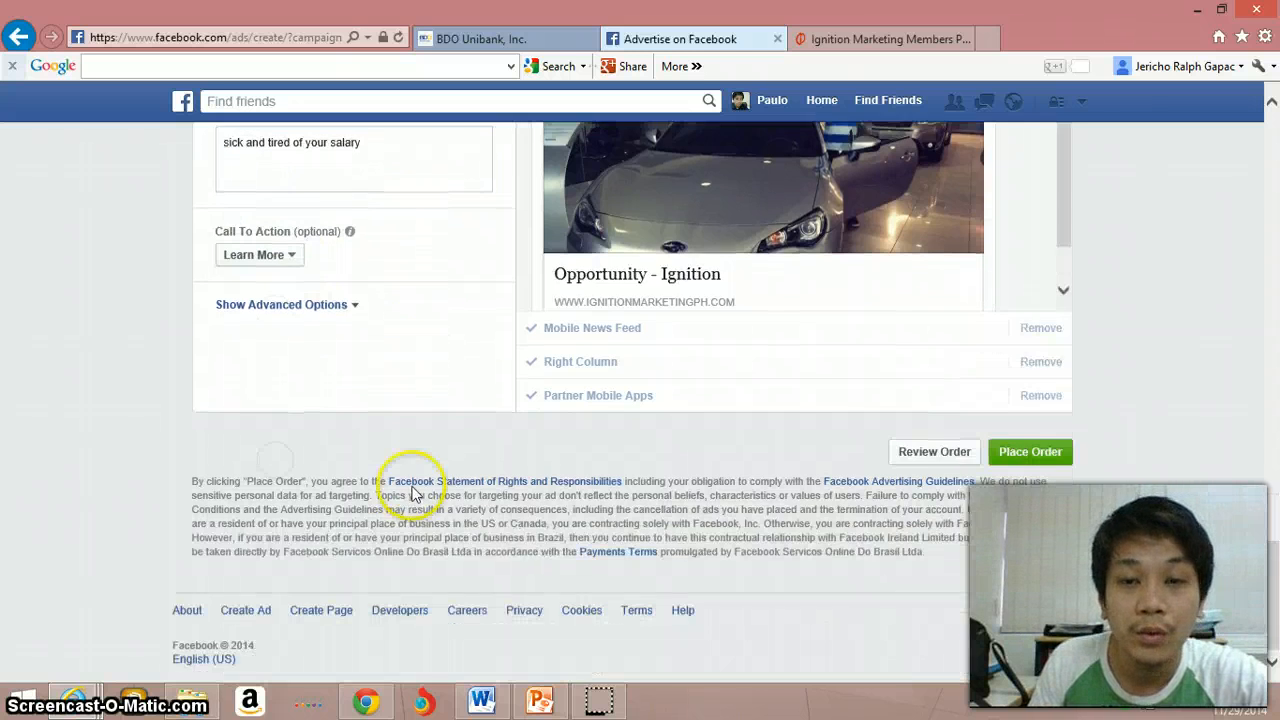
# Show the advanced ad options and check the News Feed Link Description field.
pyautogui.click(355, 310)
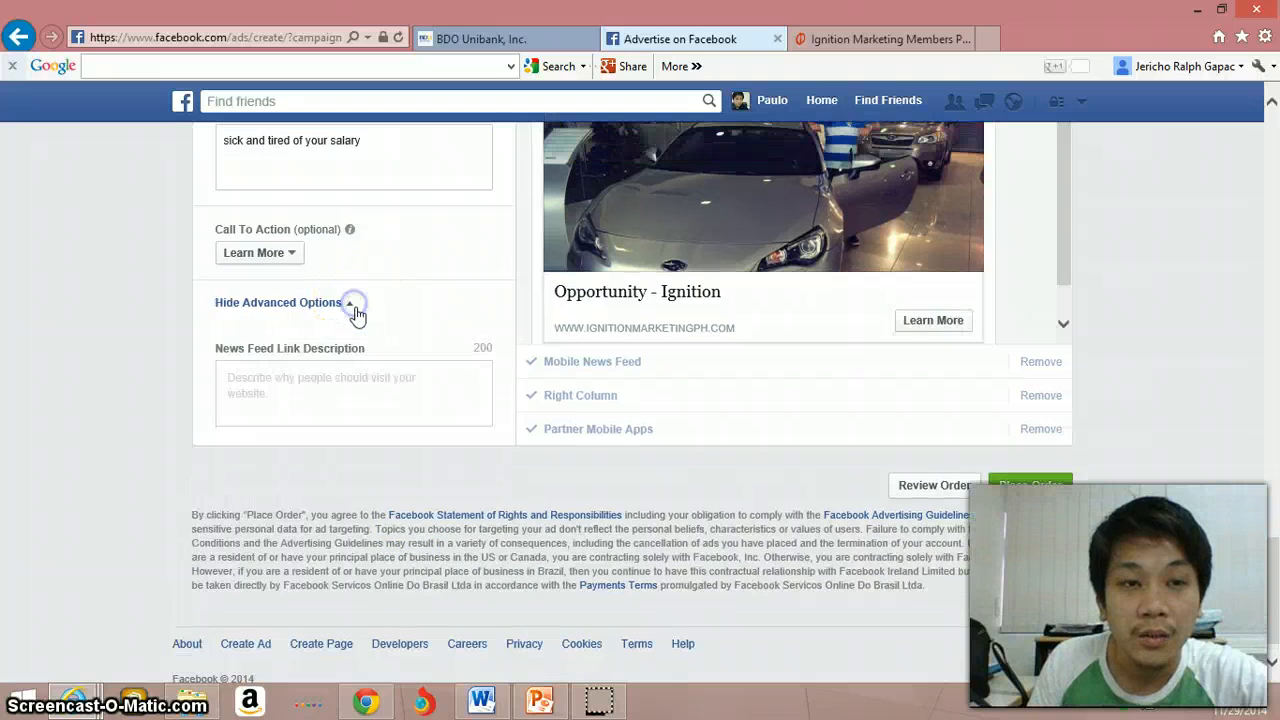
pyautogui.click(301, 390)
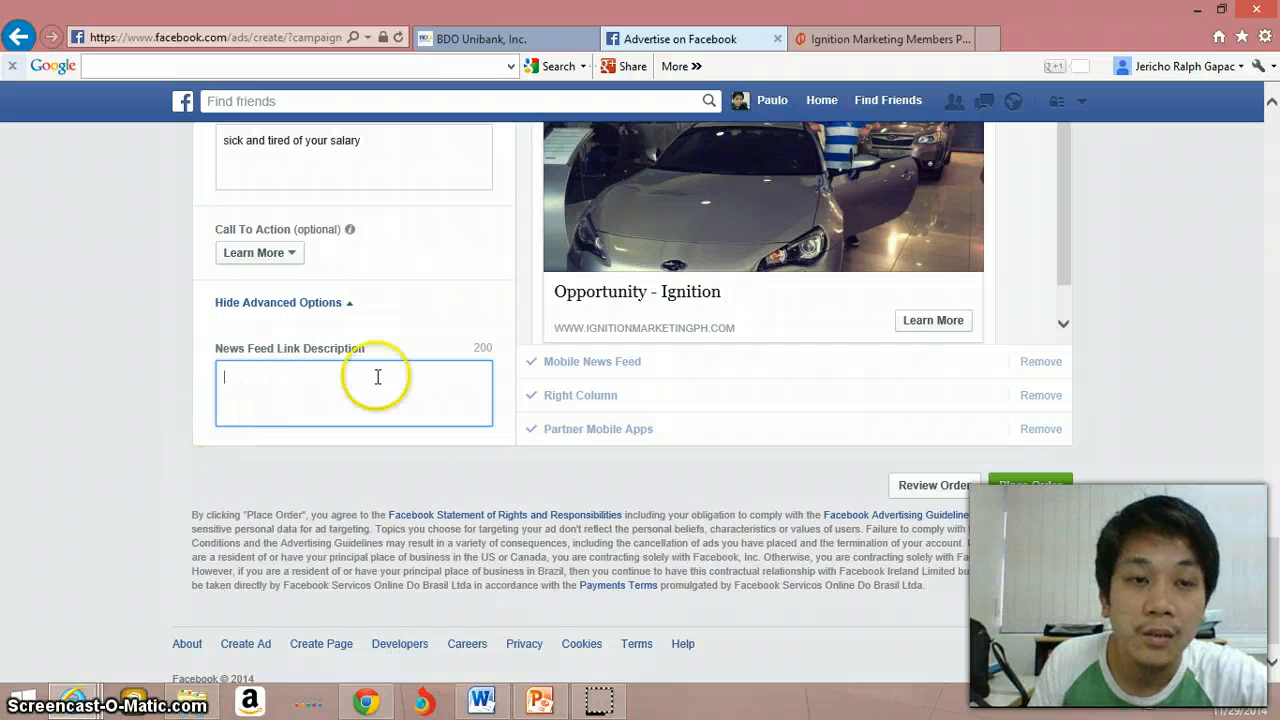
pyautogui.scroll(4, 1047, 335)
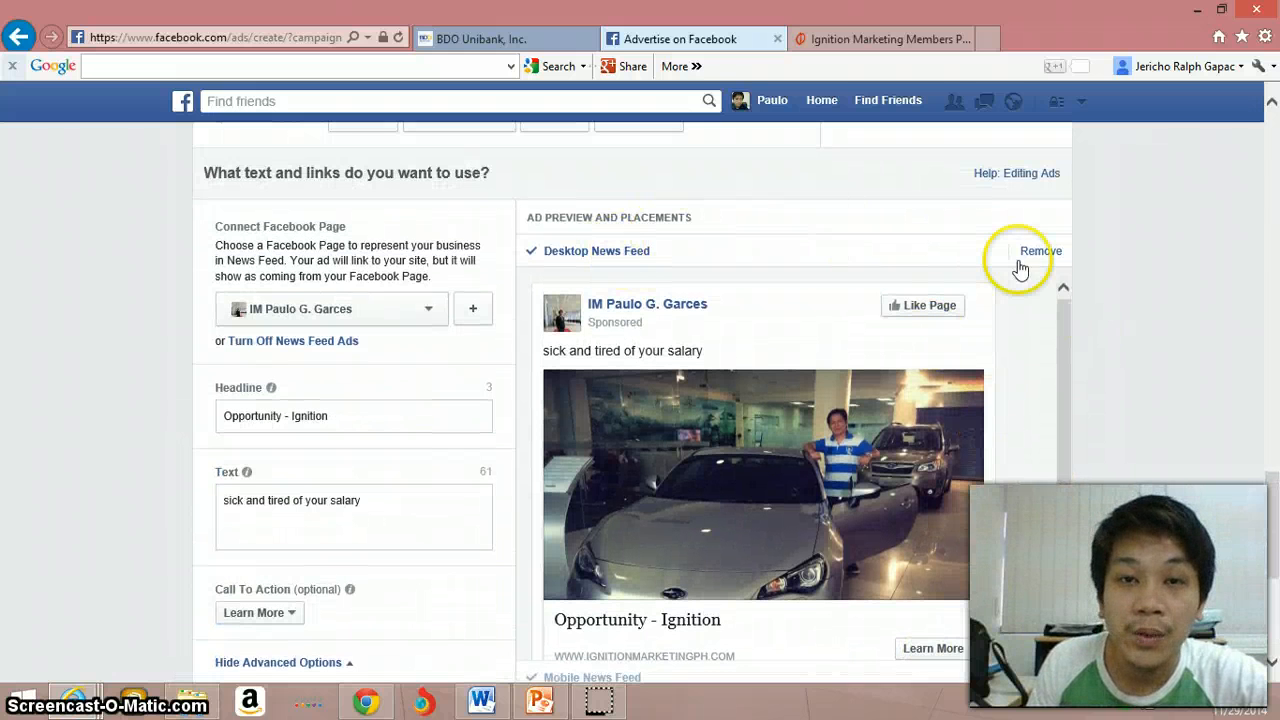
pyautogui.scroll(-1, 1031, 268)
pyautogui.scroll(-1, 1075, 420)
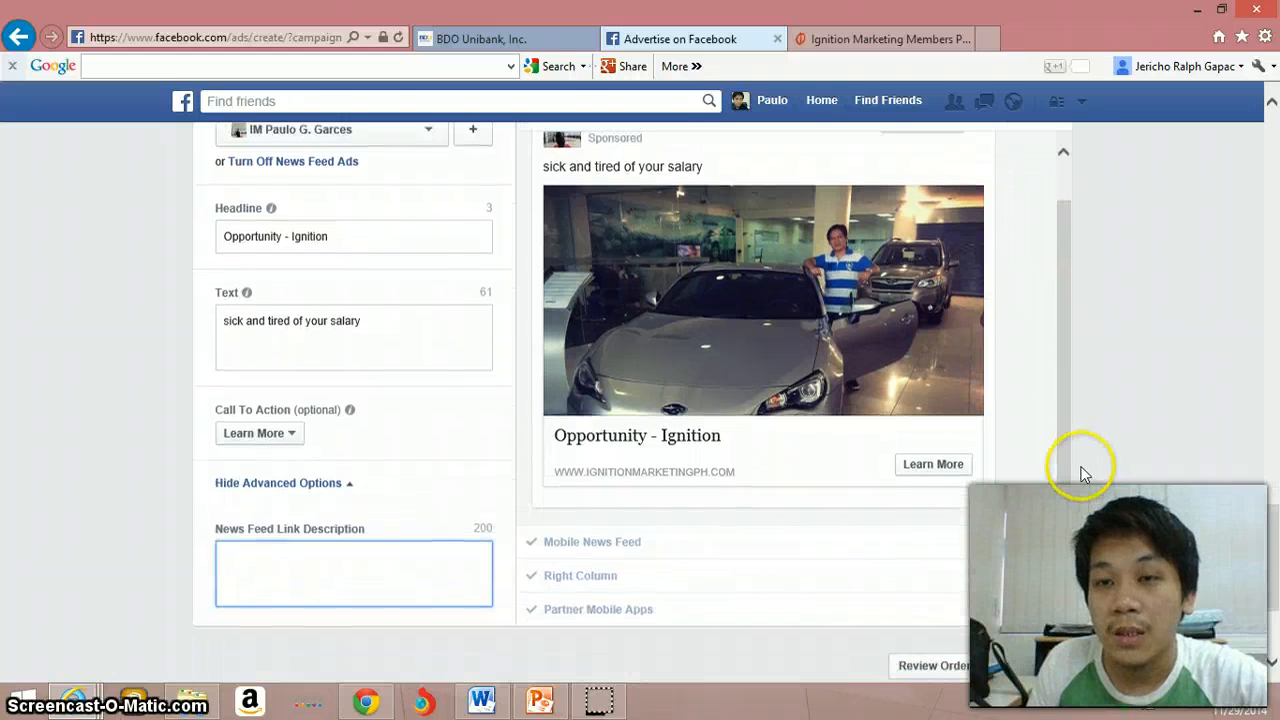
# Remove the Right Column and Partner Mobile Apps placements, keep Mobile News Feed, then review the order.
pyautogui.click(1045, 547)
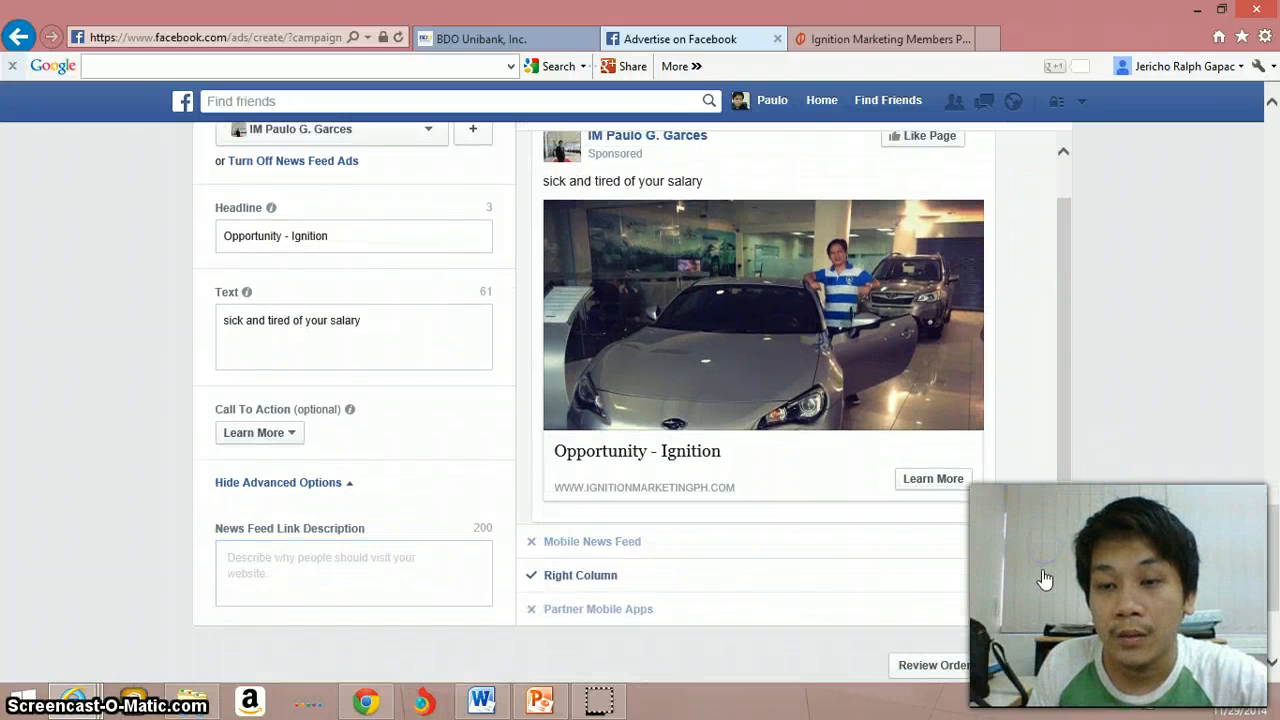
pyautogui.click(1042, 576)
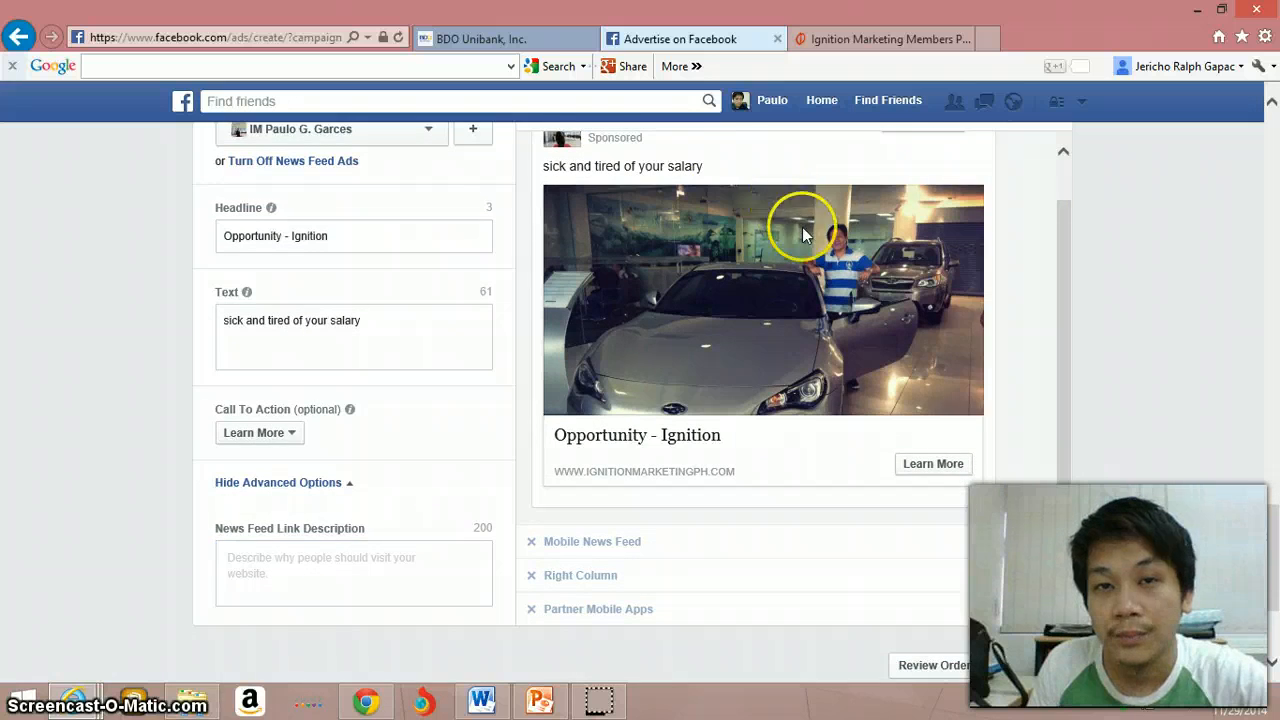
pyautogui.scroll(1, 834, 263)
pyautogui.scroll(1, 855, 263)
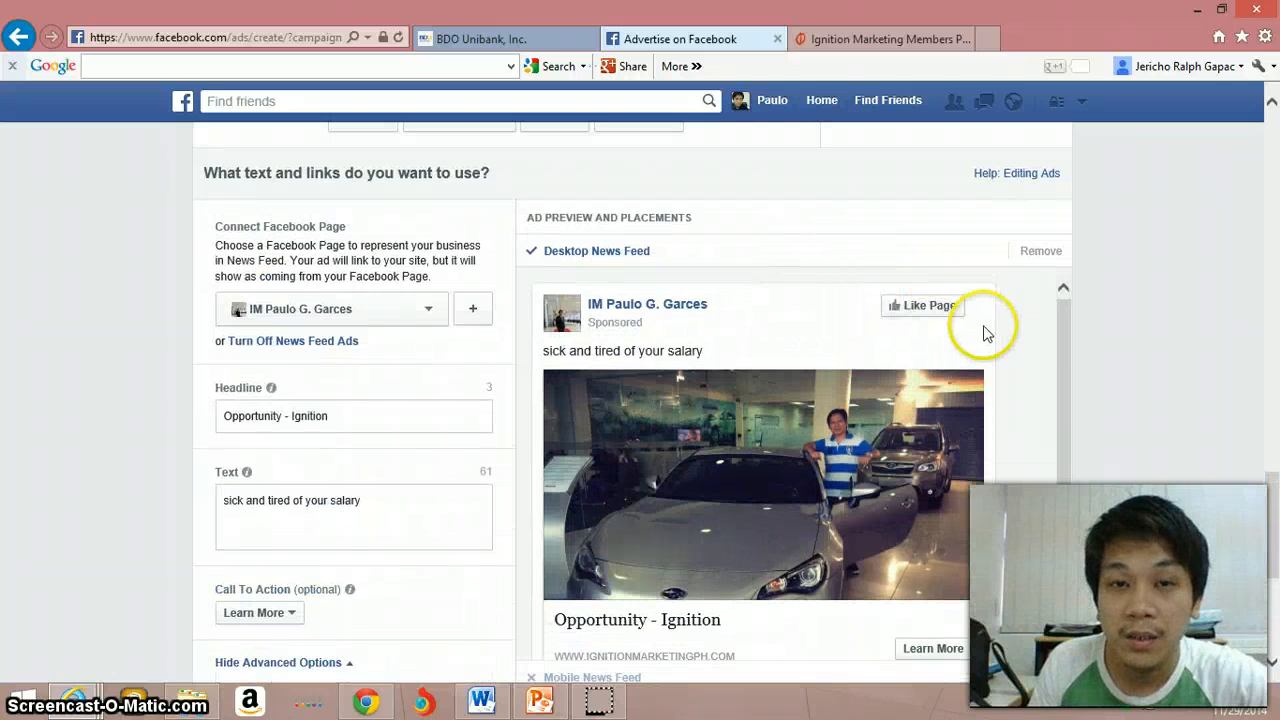
pyautogui.scroll(-2, 1023, 357)
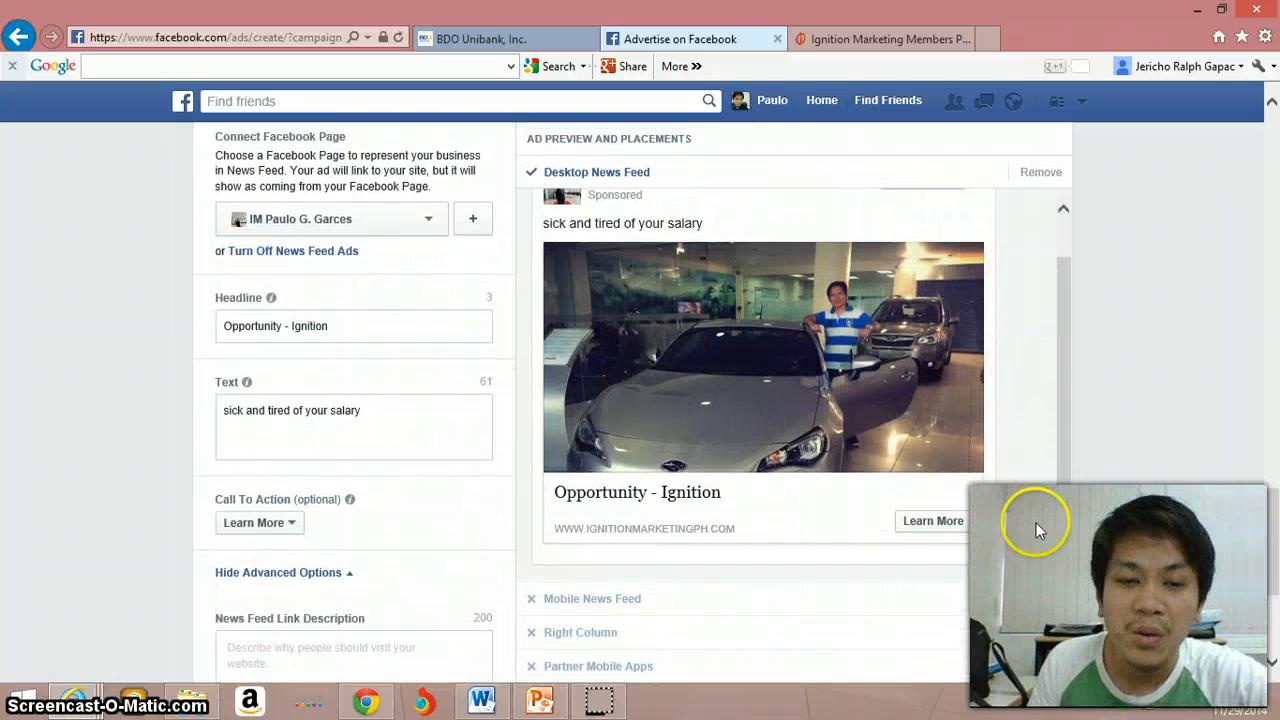
pyautogui.click(1043, 592)
pyautogui.scroll(-1, 1057, 390)
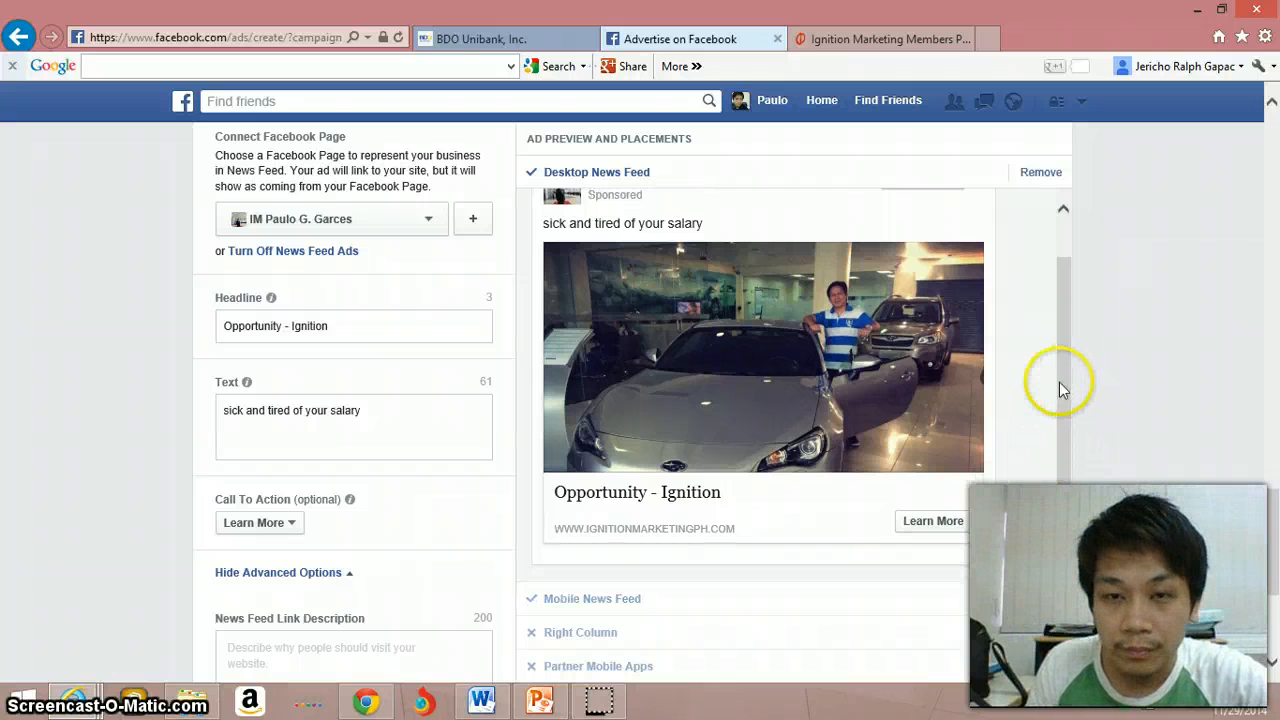
pyautogui.scroll(-1, 1058, 388)
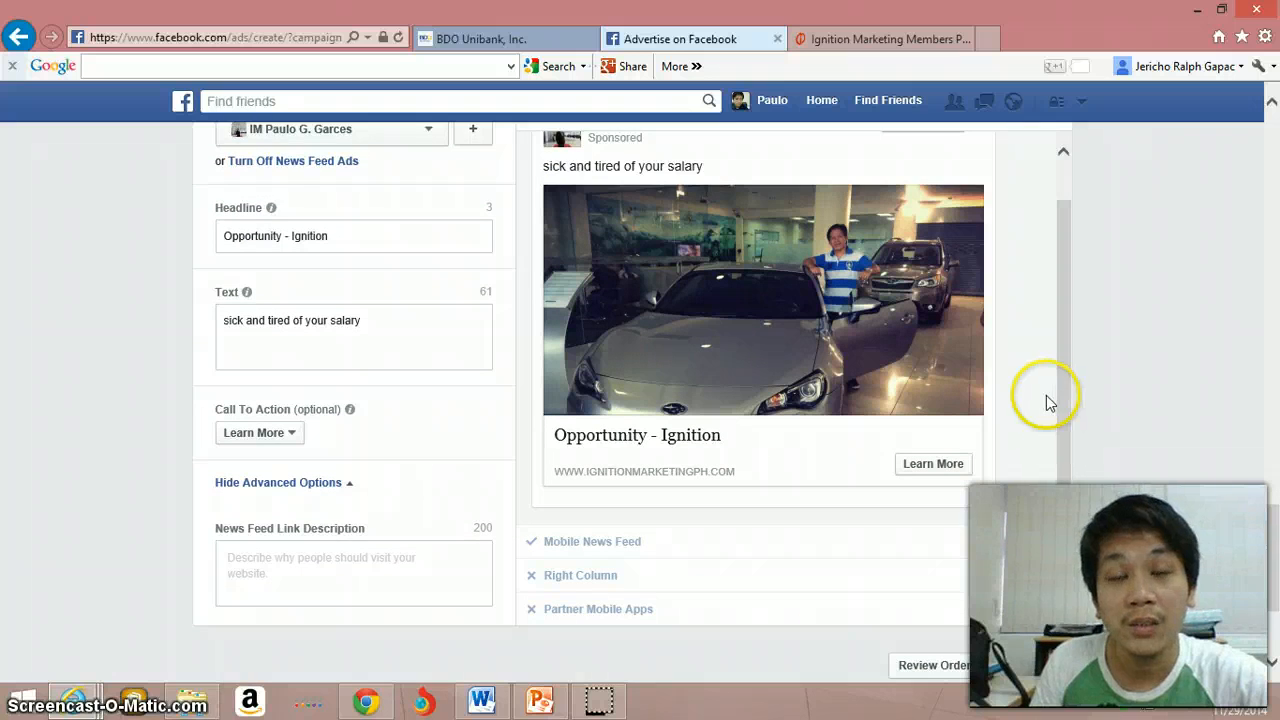
pyautogui.scroll(-1, 1046, 405)
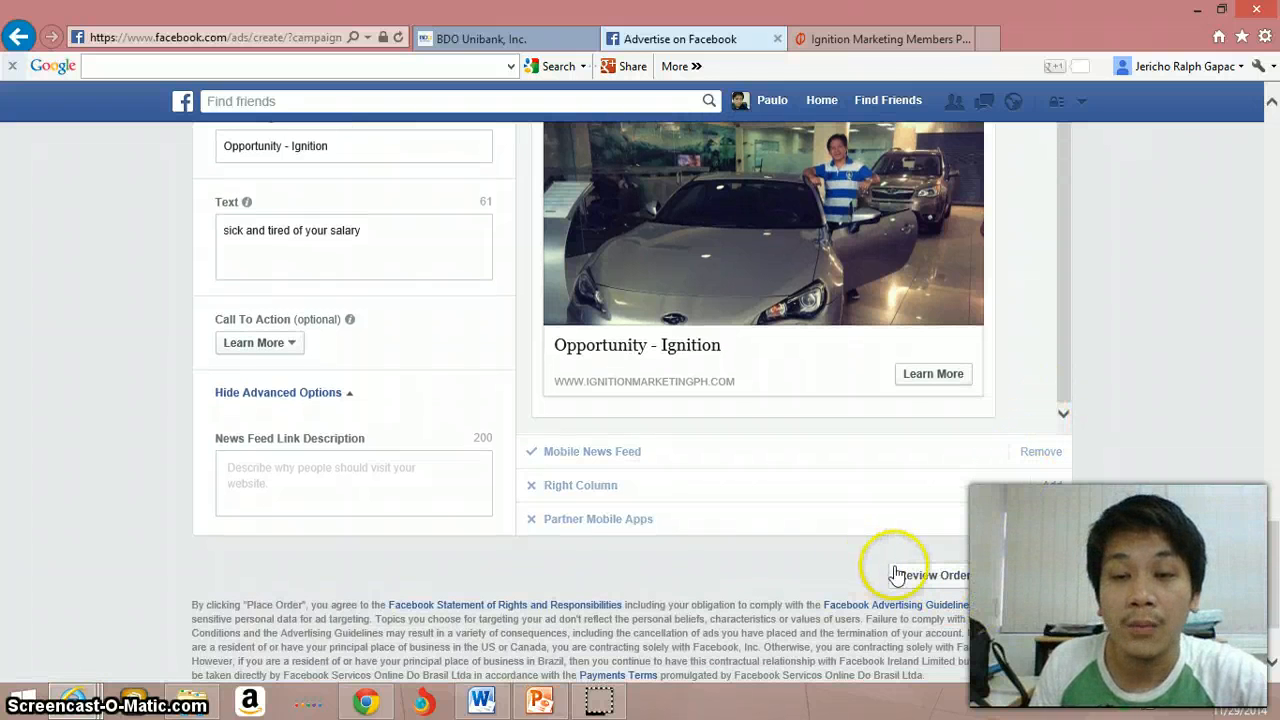
pyautogui.click(938, 582)
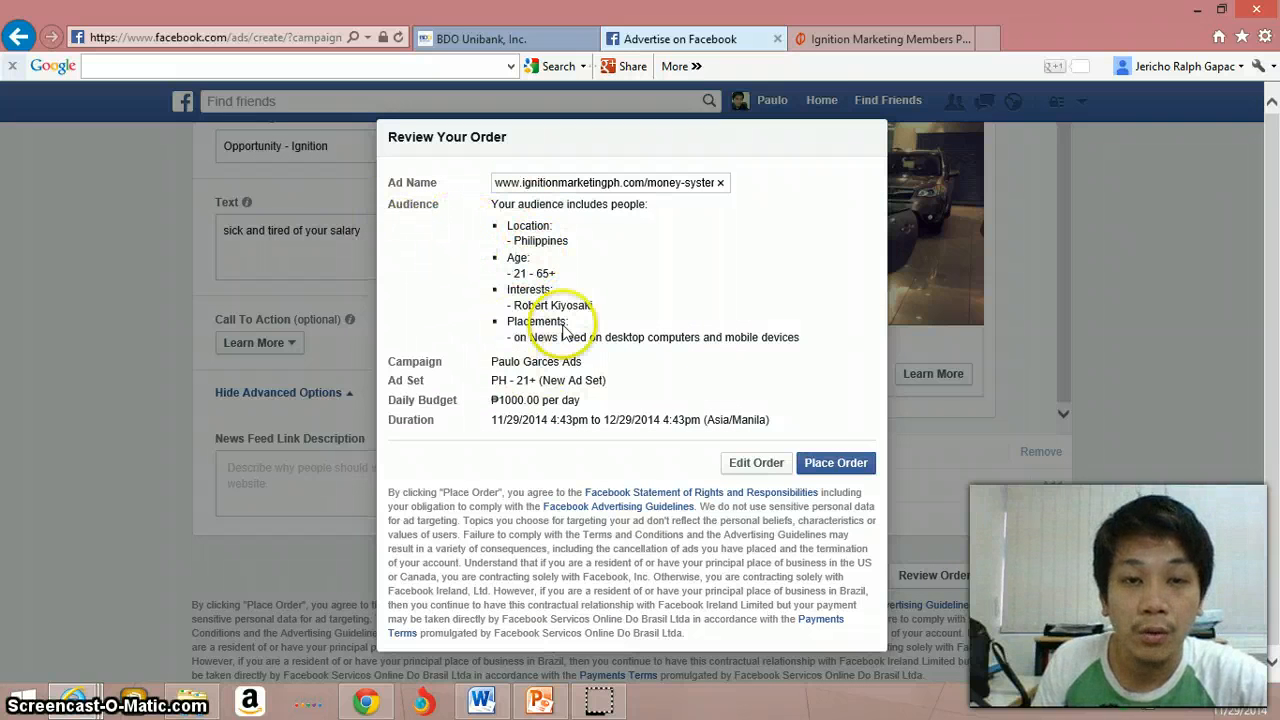
# Place the ad order and dismiss the confirmation to reach the ad summary.
pyautogui.click(836, 463)
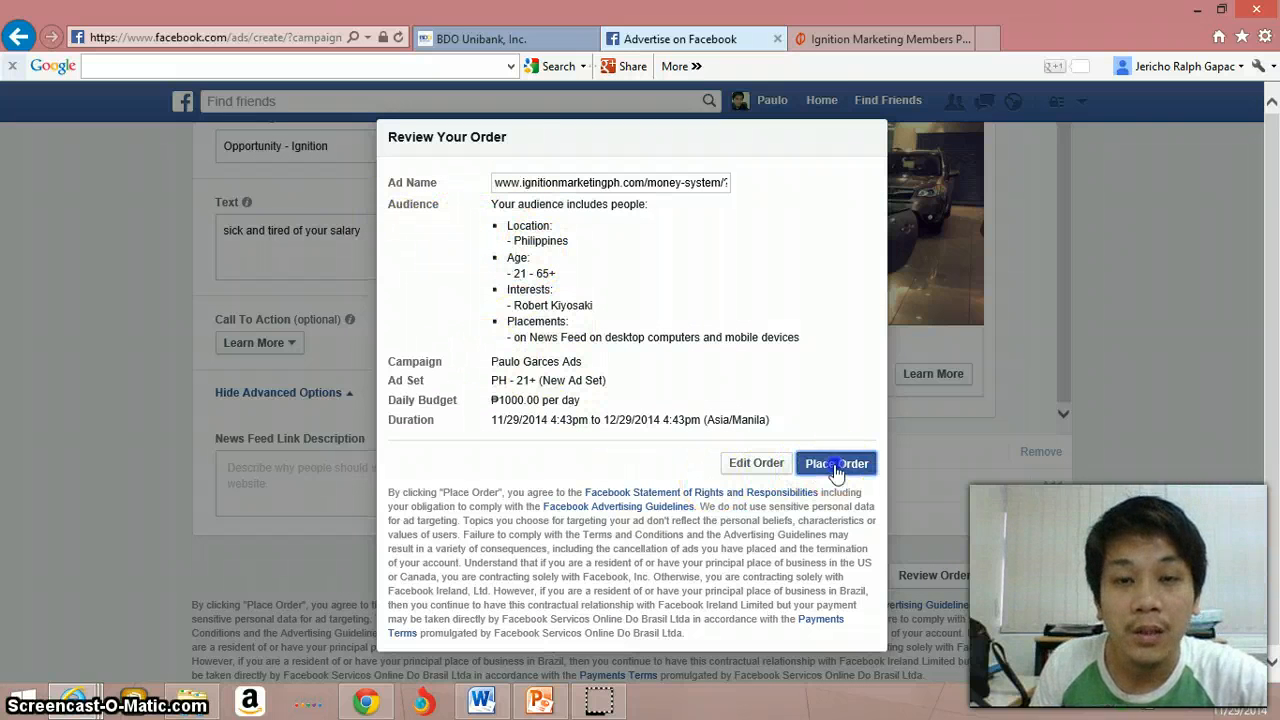
pyautogui.click(826, 466)
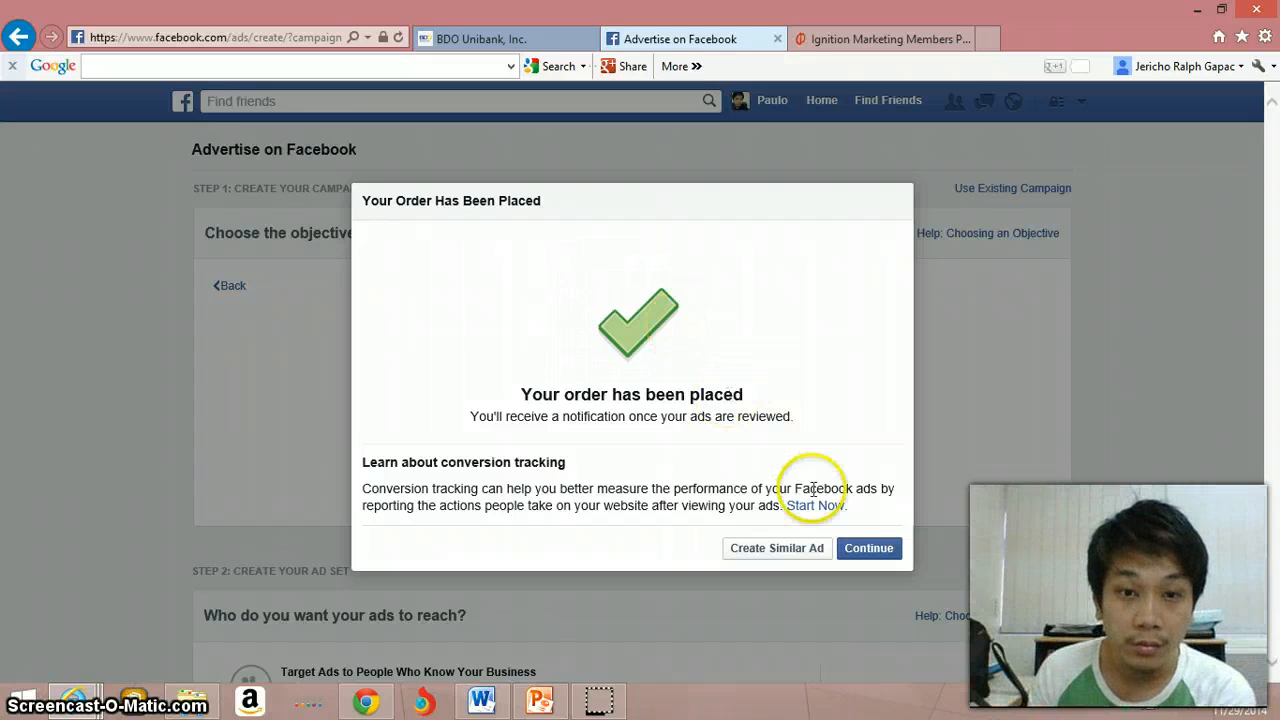
pyautogui.click(868, 550)
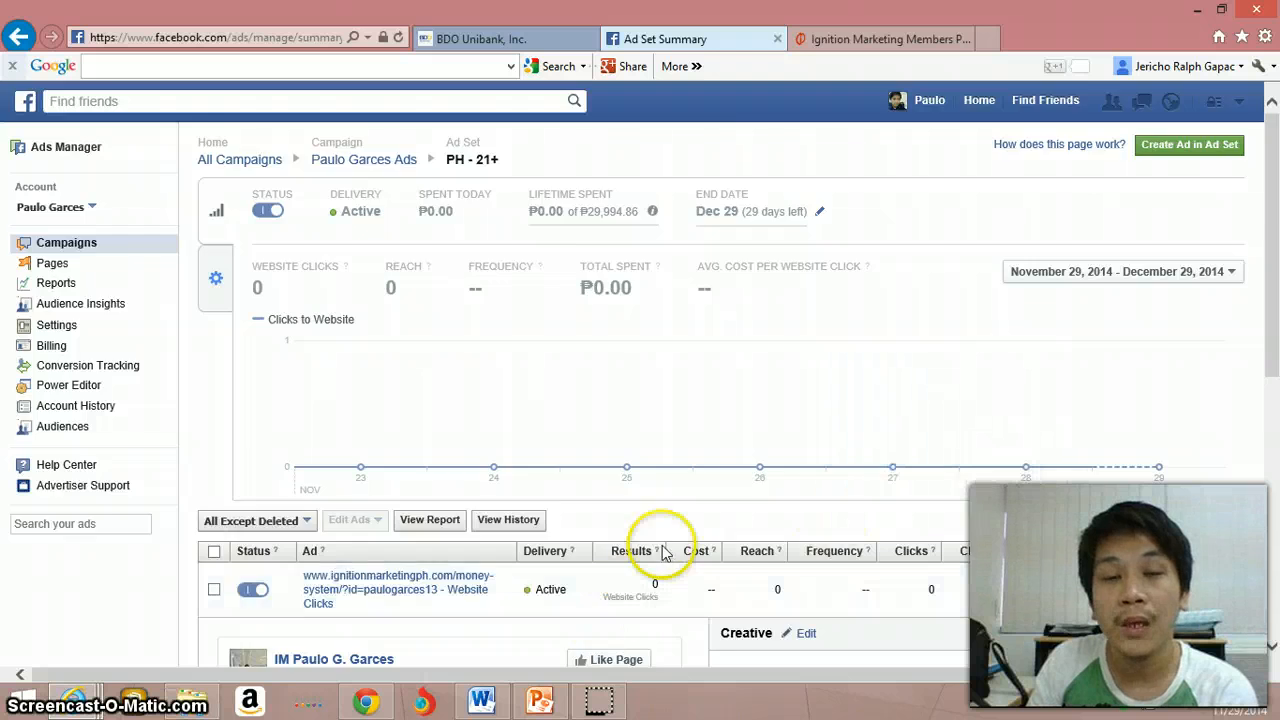
# Look over the 'PH - 21+' ad set summary, then go to the Pages section.
pyautogui.scroll(-3, 663, 553)
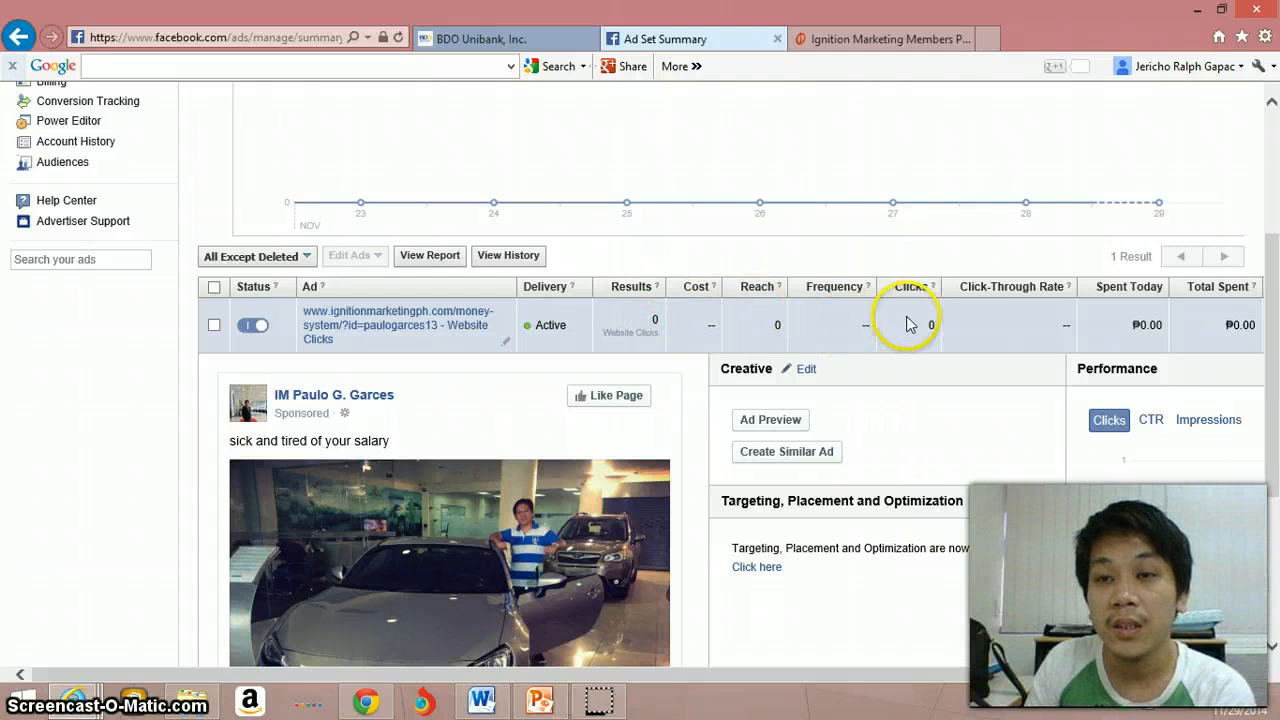
pyautogui.scroll(2, 1122, 365)
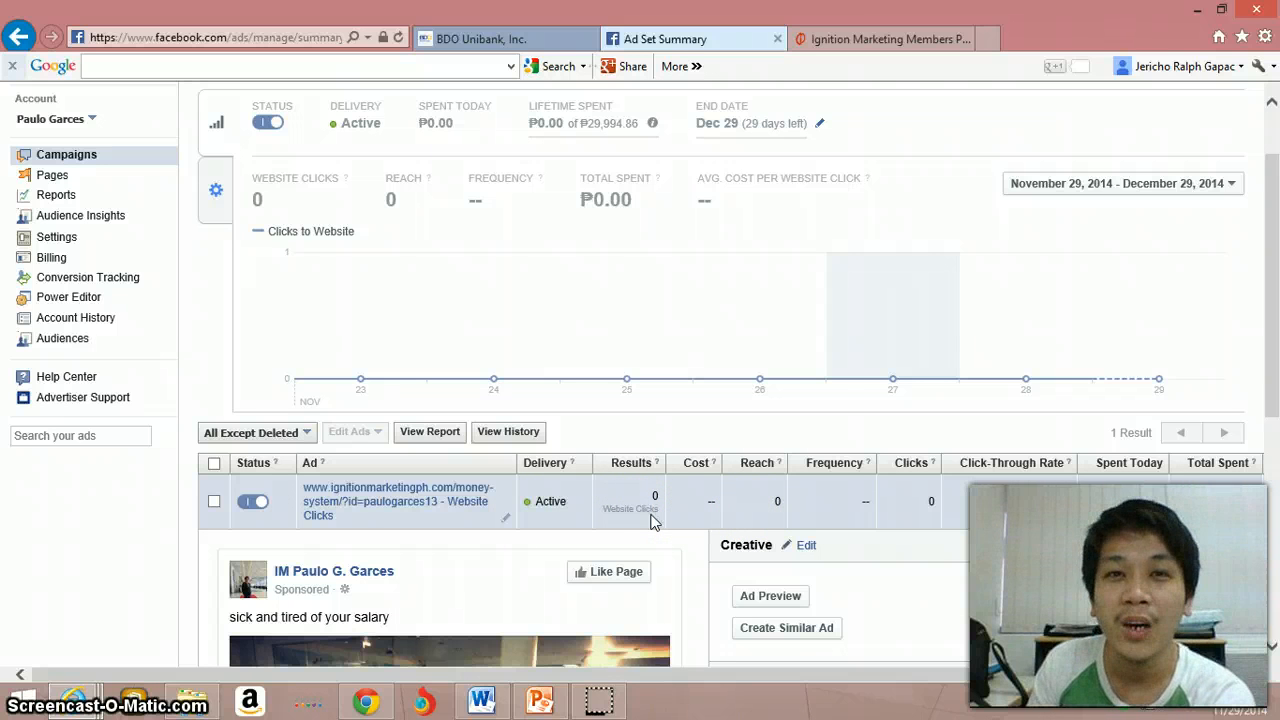
pyautogui.click(51, 177)
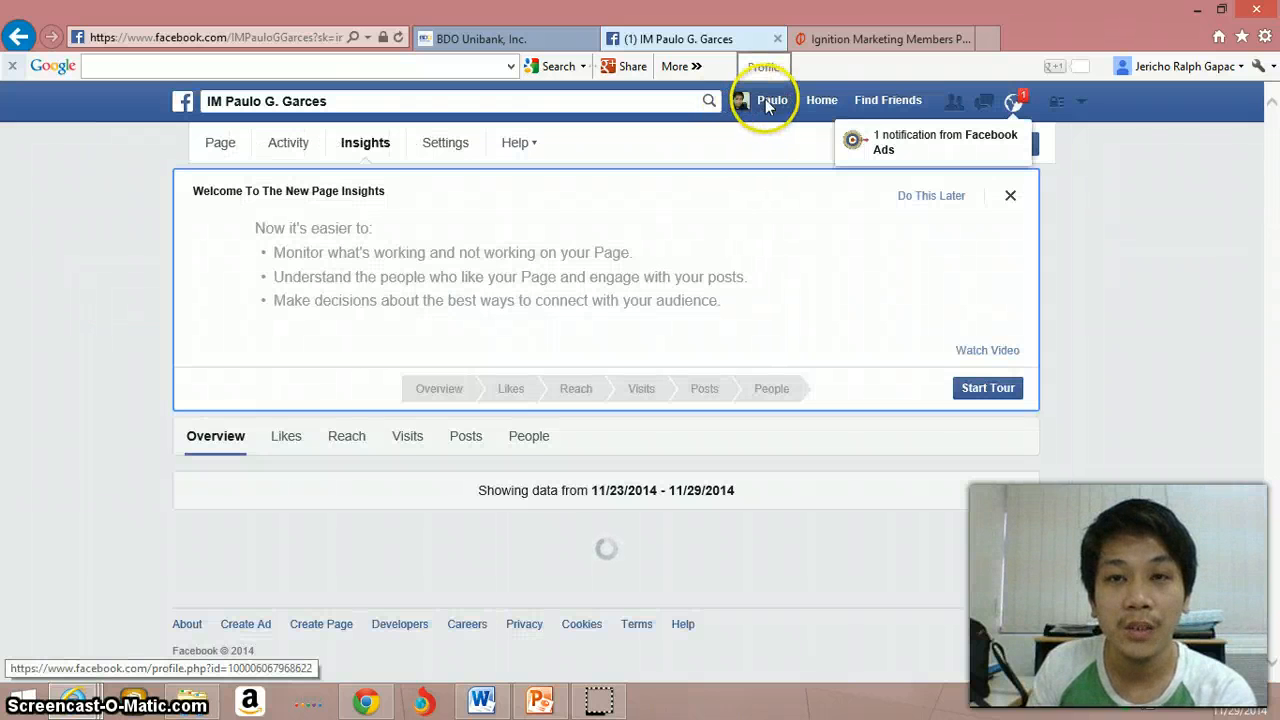
# Return to the Facebook home feed and open Ads Manager to view All Campaigns.
pyautogui.click(770, 103)
pyautogui.click(818, 101)
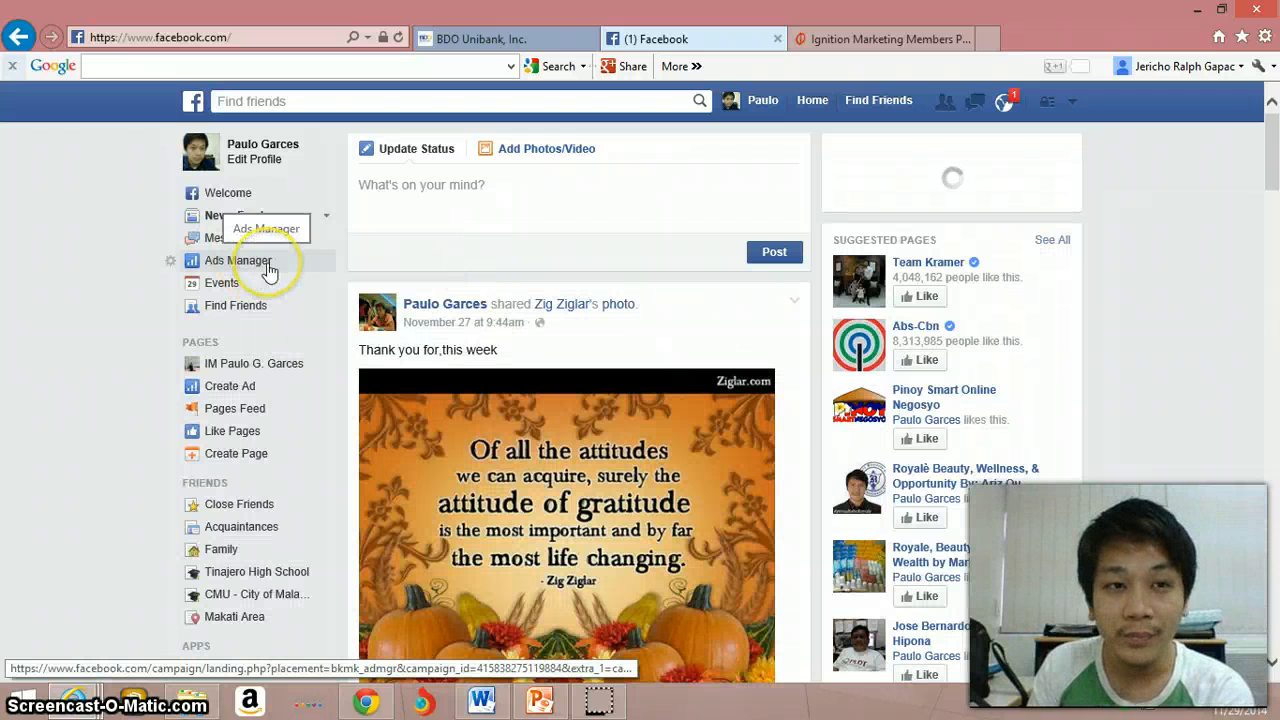
pyautogui.click(267, 268)
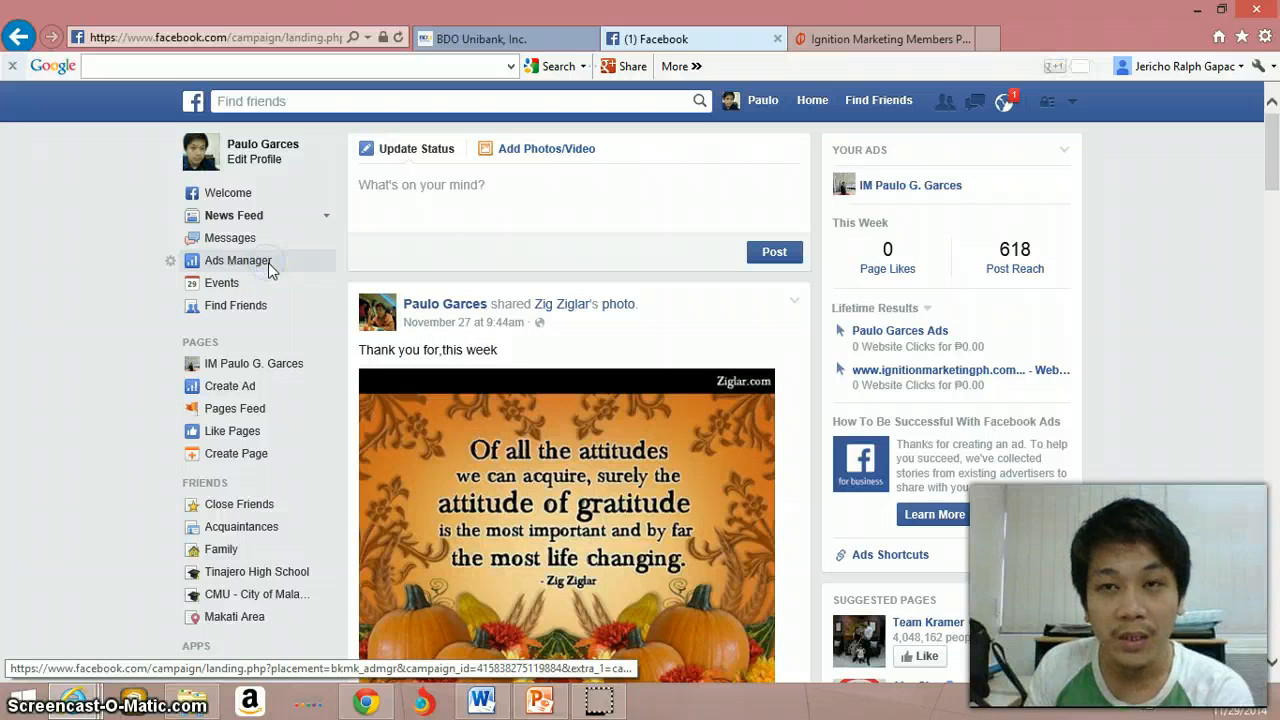